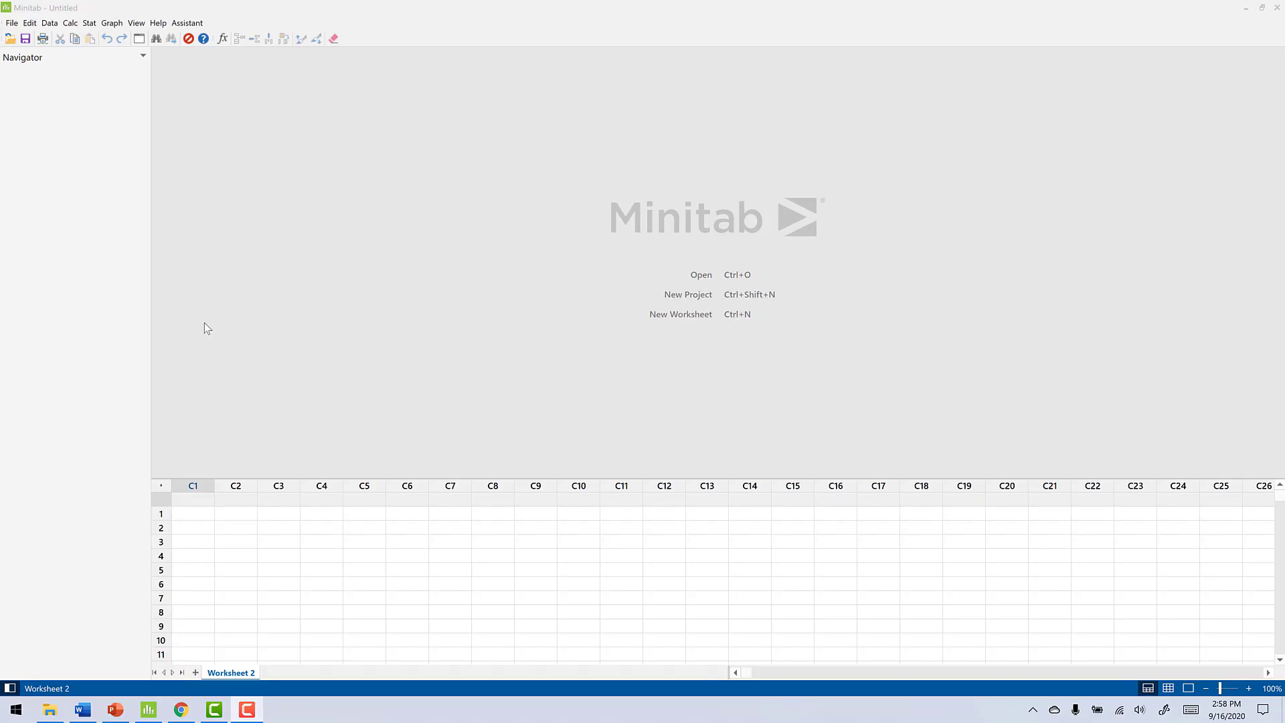
Open Stat > DOE > Factorial > Create Factorial Design for a 2-level, 3-factor design.
{"action": "left_click", "coordinate": [89, 23]}
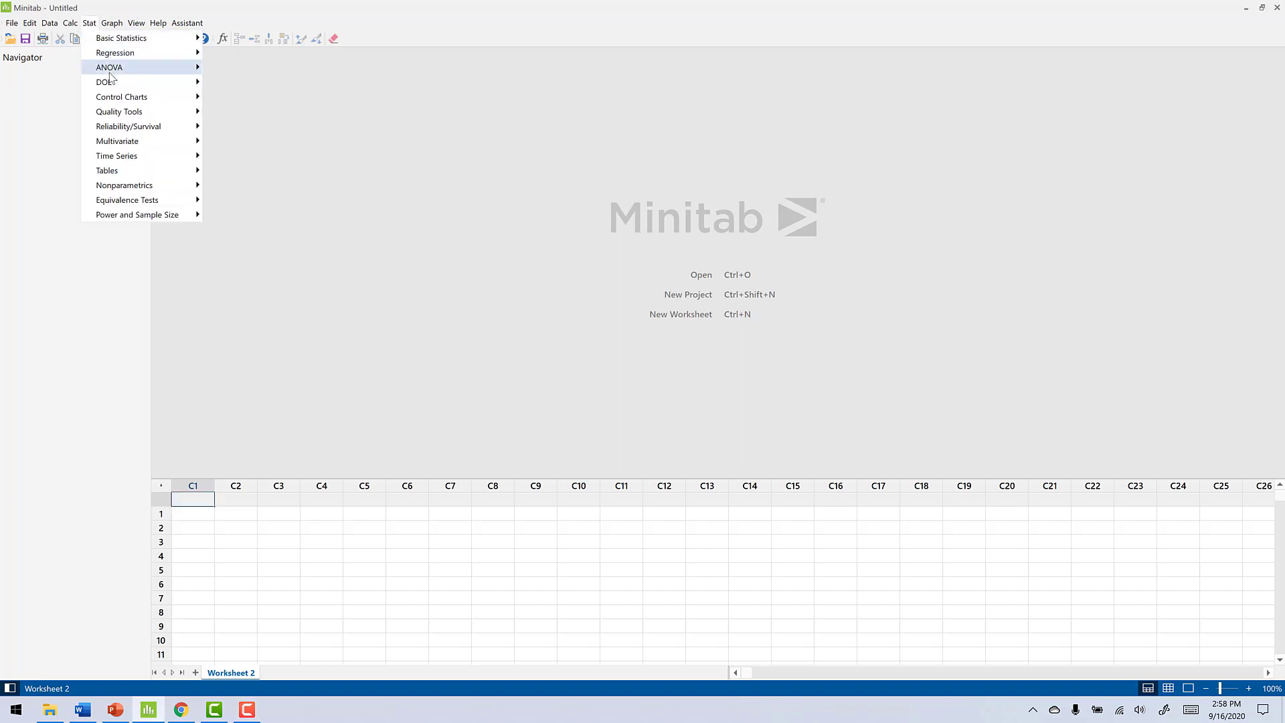
{"action": "mouse_move", "coordinate": [112, 84]}
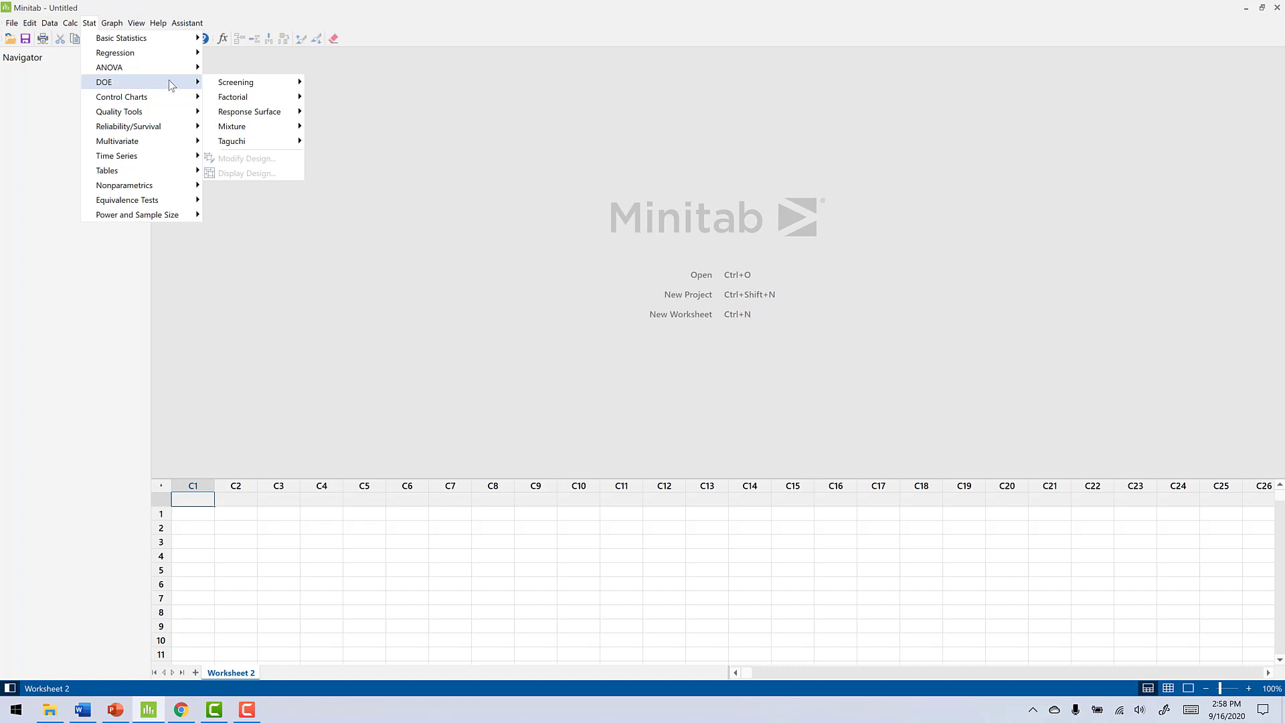
{"action": "mouse_move", "coordinate": [239, 87]}
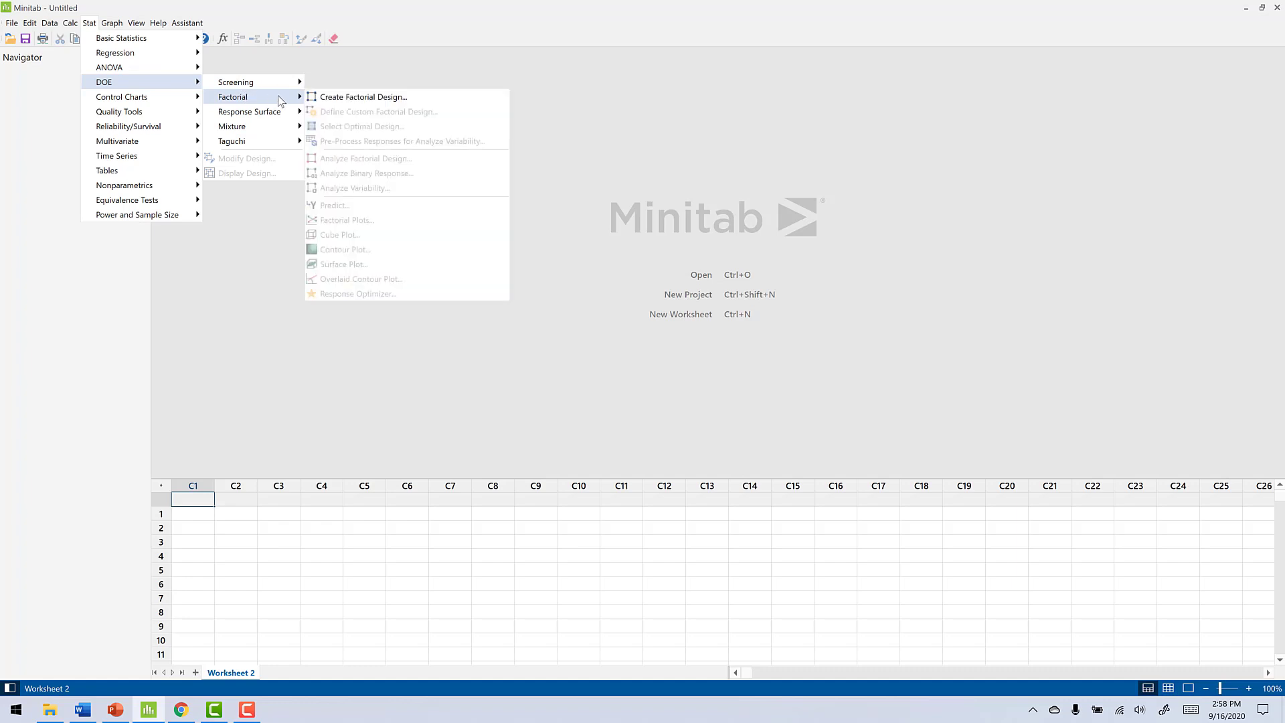
{"action": "left_click", "coordinate": [342, 99]}
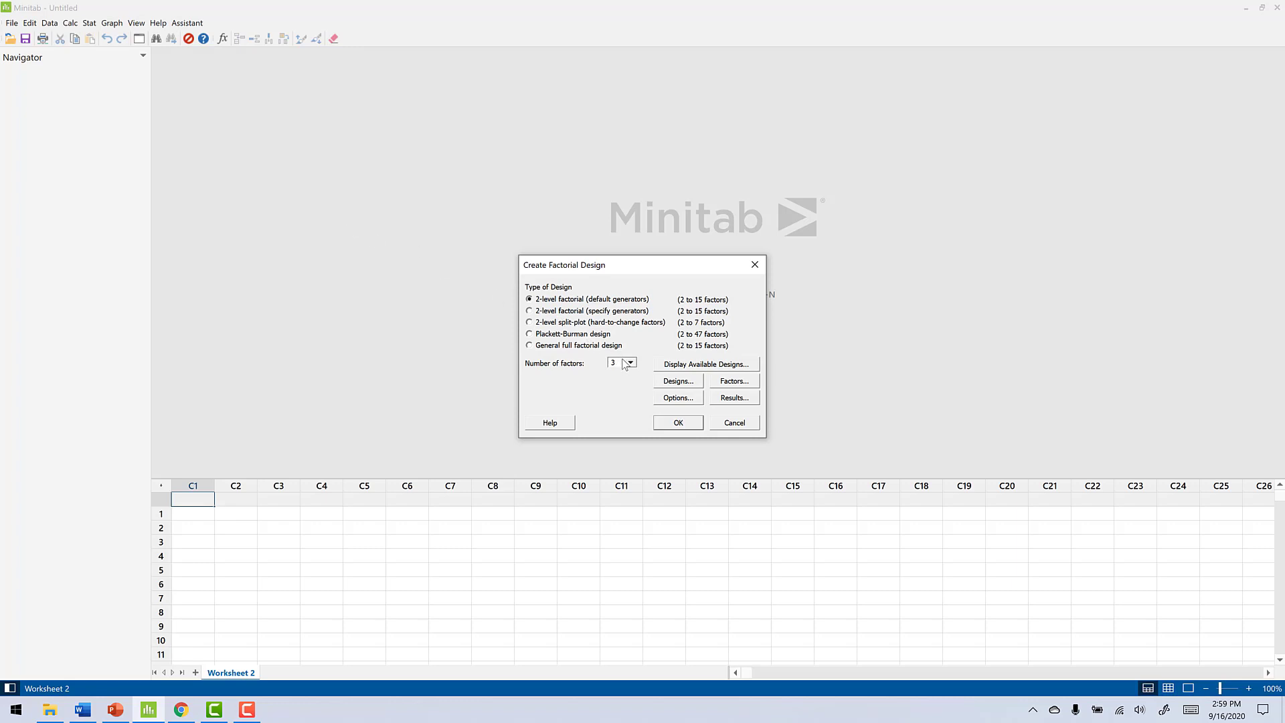
Keep 3 factors, choose full factorial with 3 replicates, and confirm factors A, B, C at -1/1.
{"action": "left_click", "coordinate": [631, 364]}
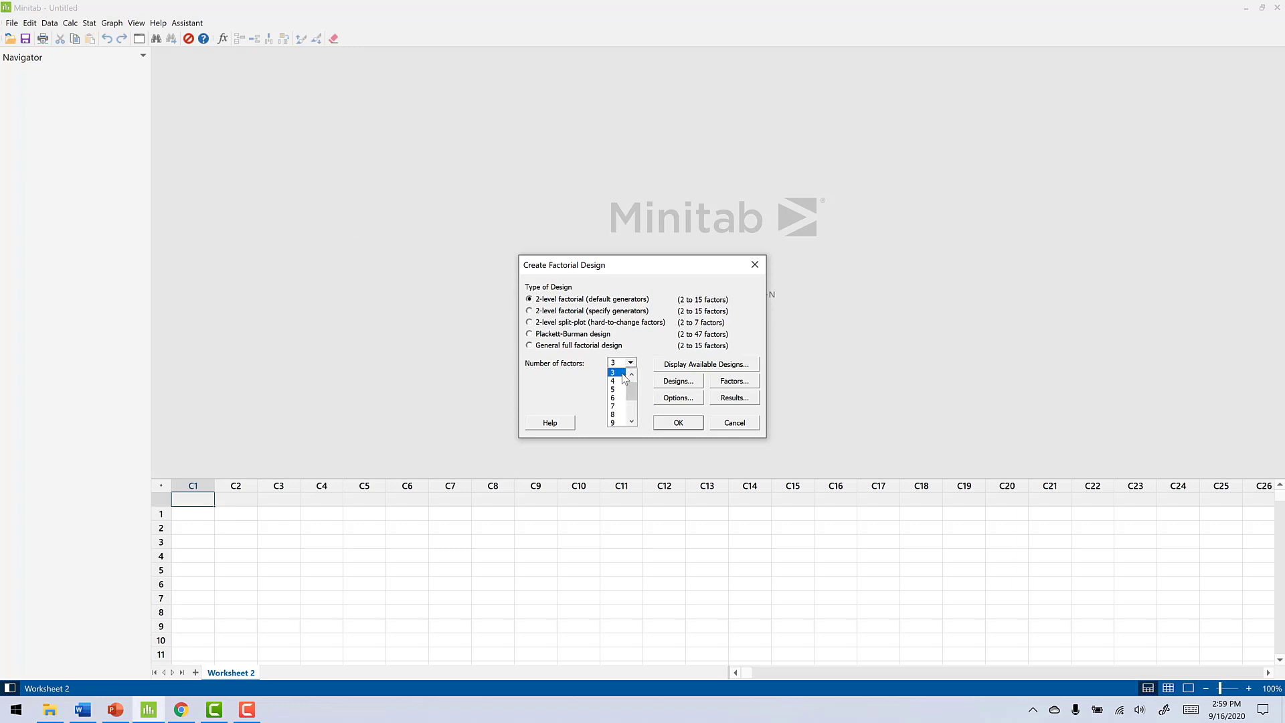
{"action": "left_click", "coordinate": [621, 373]}
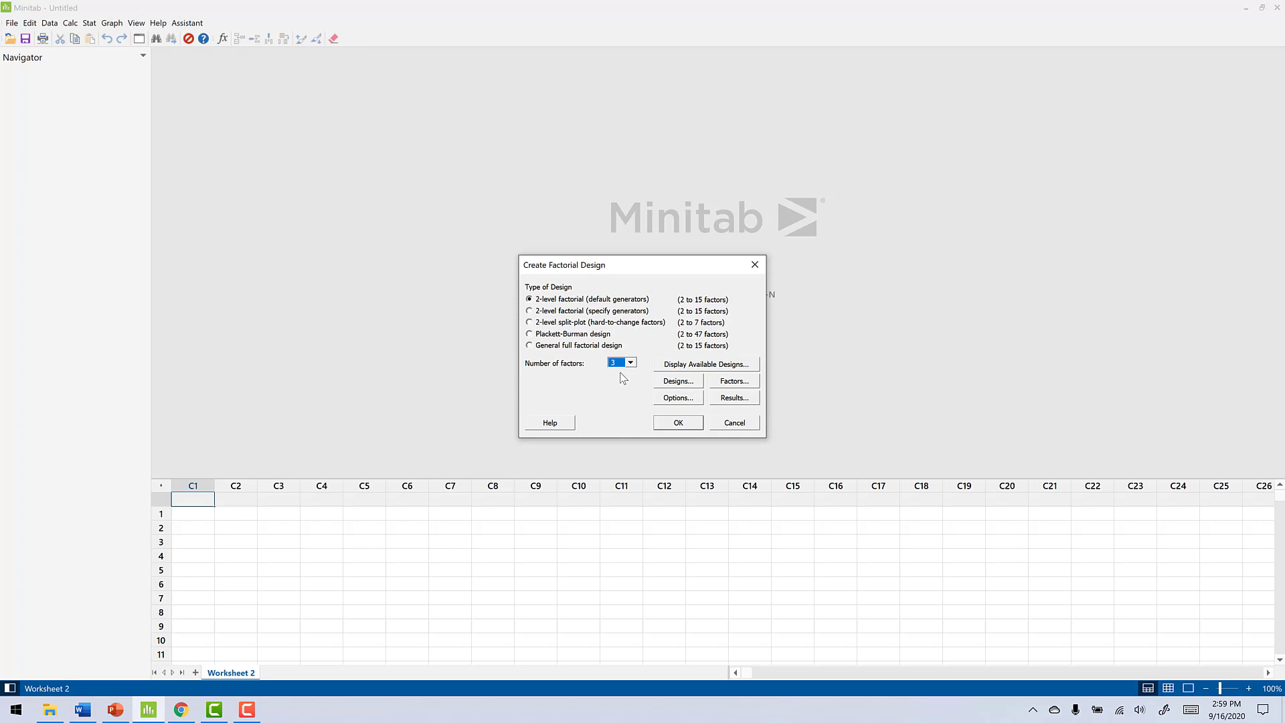
{"action": "left_click", "coordinate": [682, 386]}
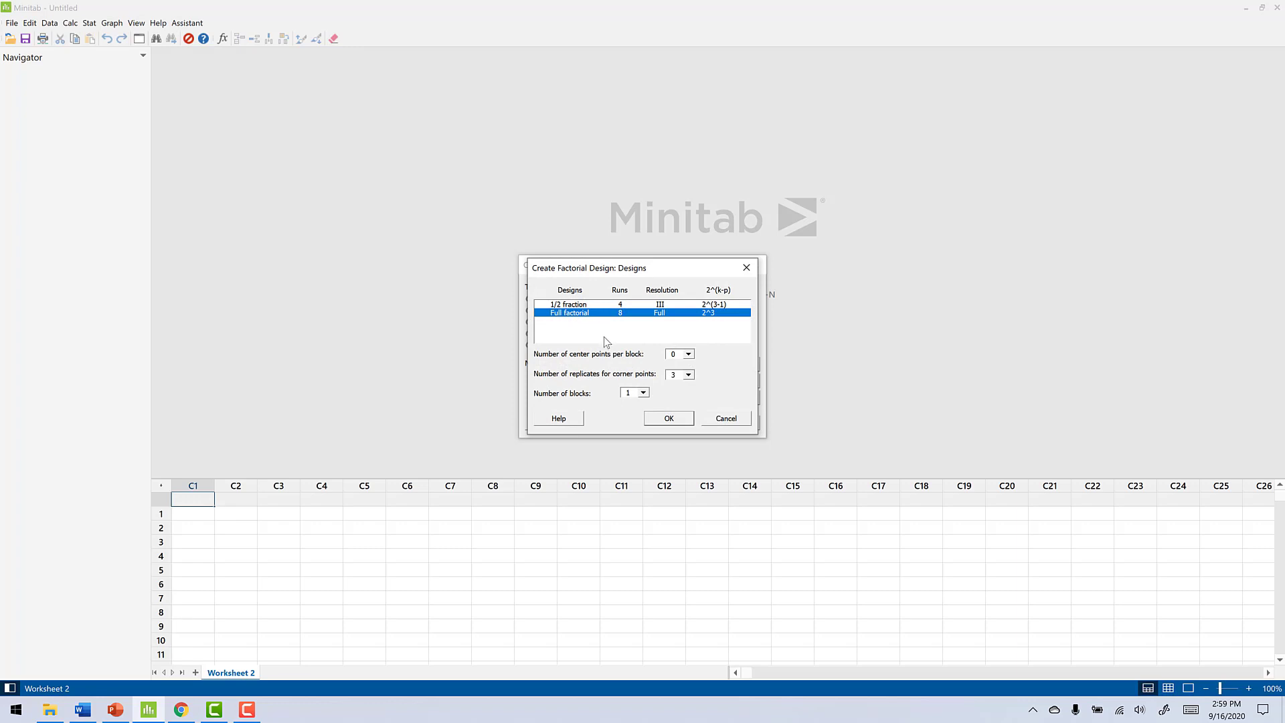
{"action": "left_click", "coordinate": [689, 375]}
{"action": "left_click", "coordinate": [668, 419]}
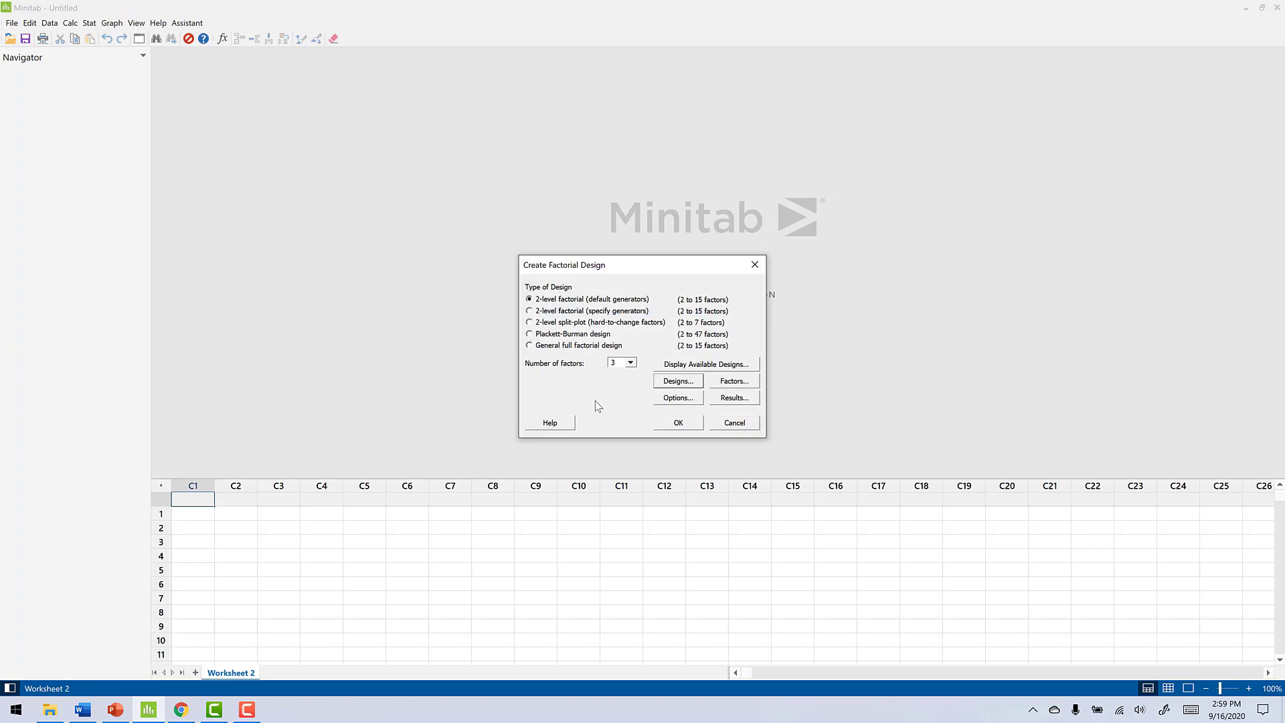
{"action": "left_click", "coordinate": [717, 384]}
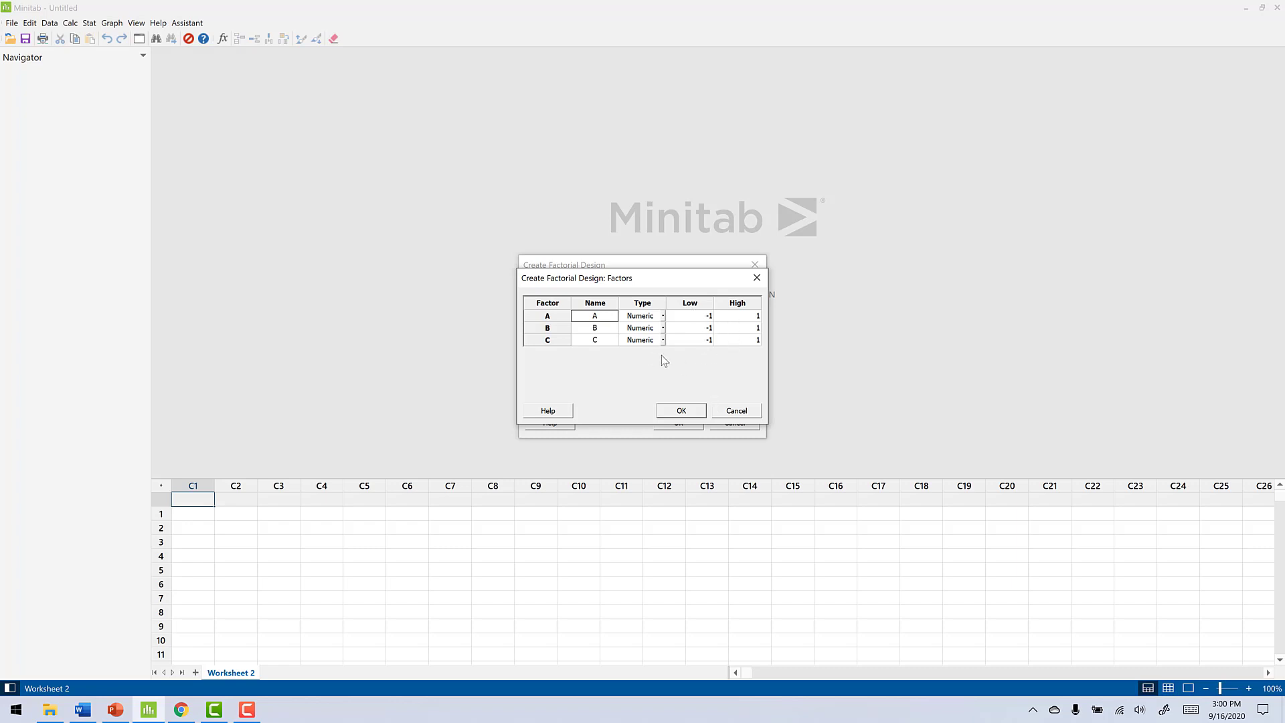
{"action": "left_click", "coordinate": [677, 410]}
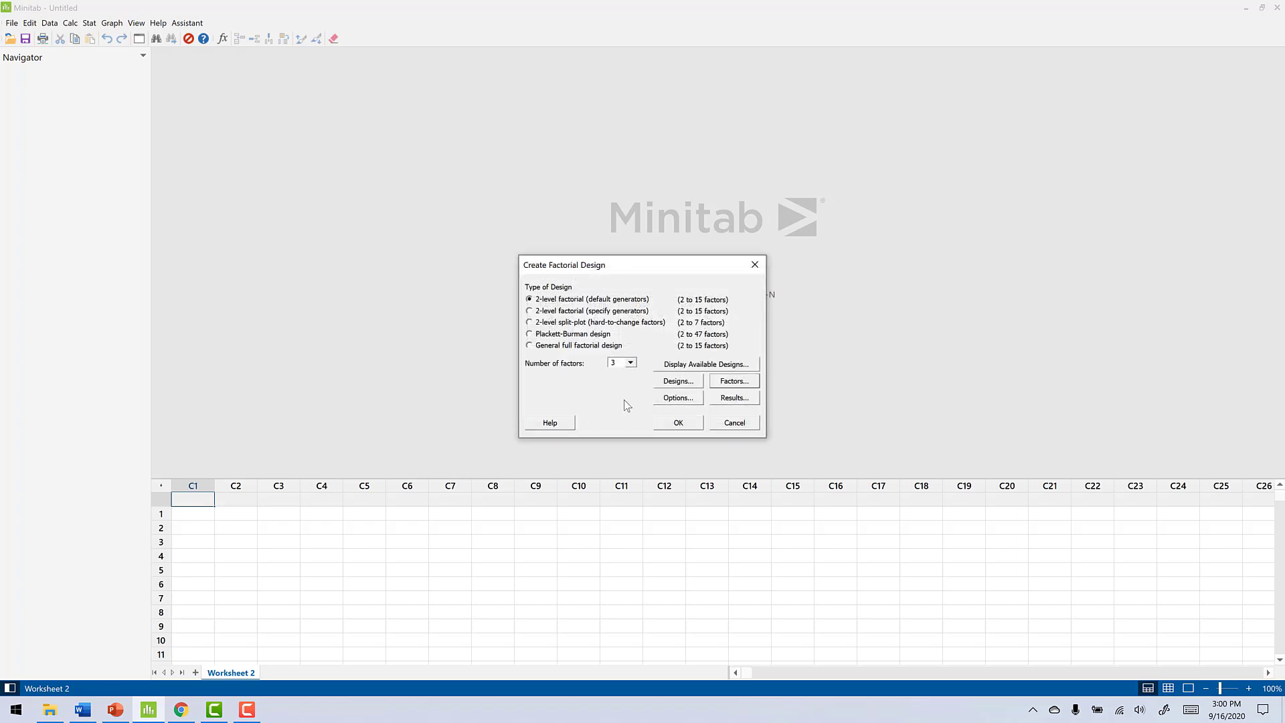
Leave runs unrandomized and generate the 24-run, 3-replicate design in Worksheet 2.
{"action": "left_click", "coordinate": [669, 399]}
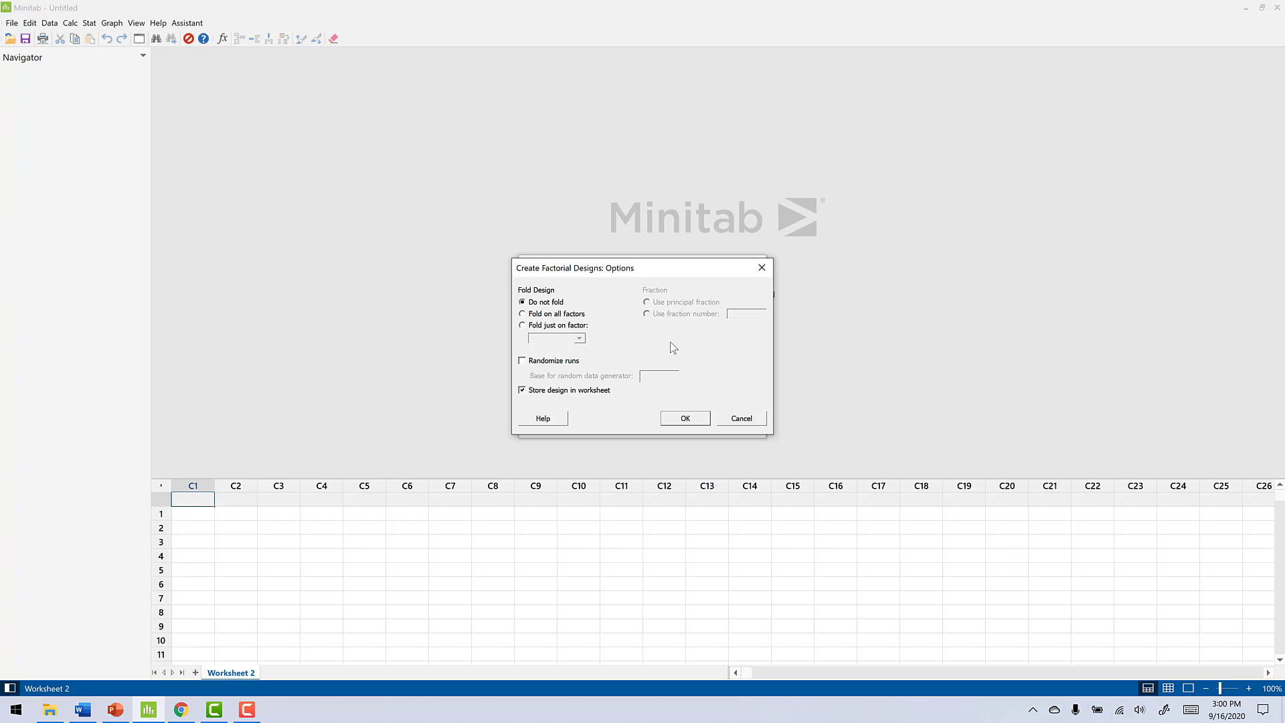
{"action": "left_click", "coordinate": [549, 366]}
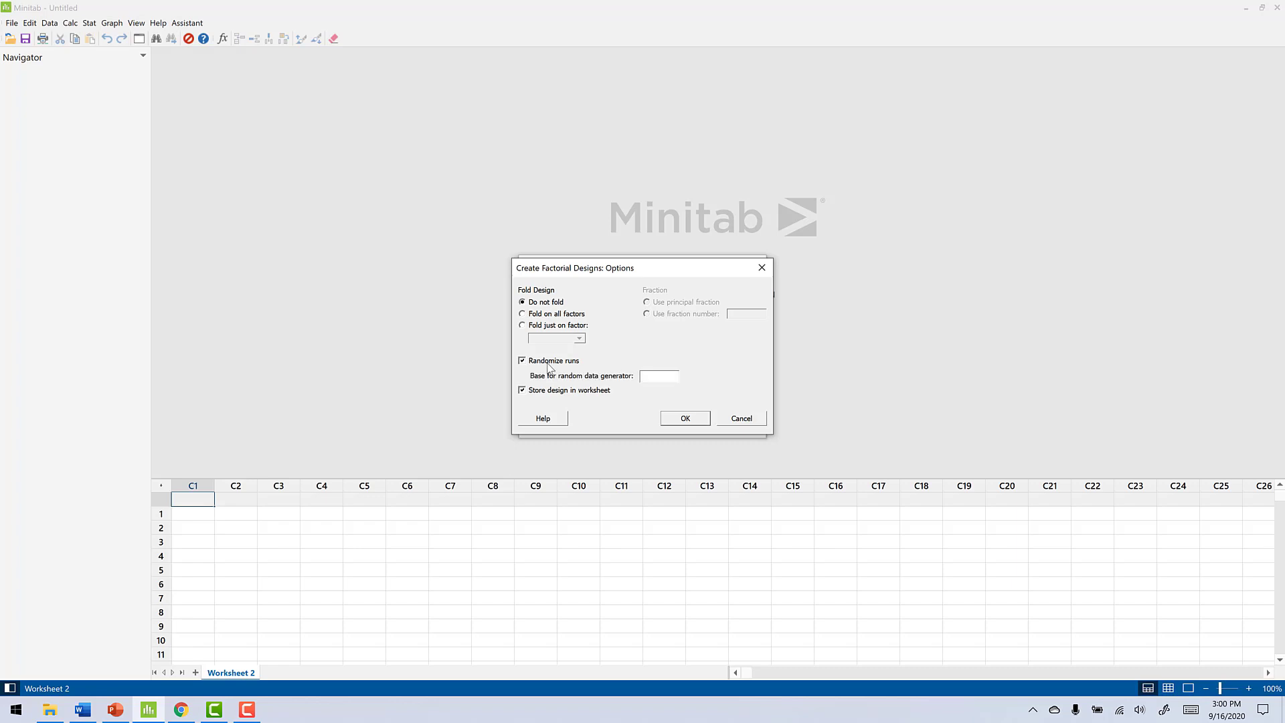
{"action": "left_click", "coordinate": [549, 366]}
{"action": "left_click", "coordinate": [666, 418]}
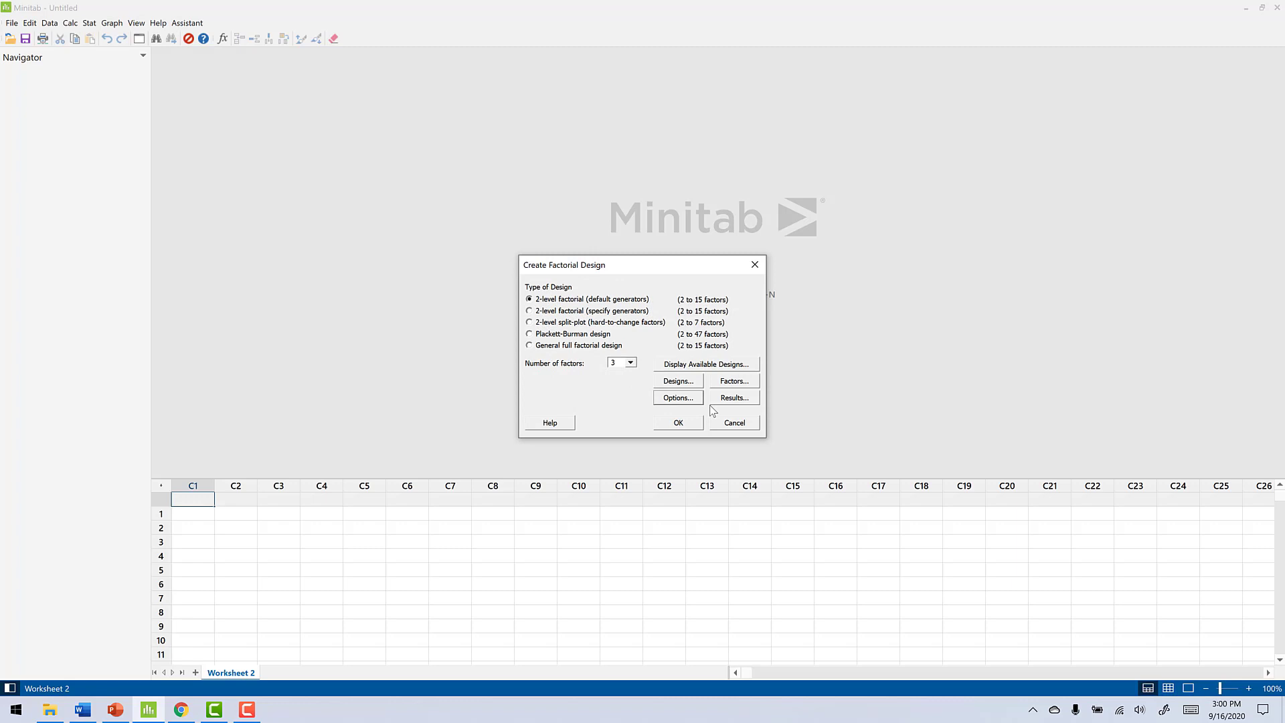
{"action": "left_click", "coordinate": [676, 423]}
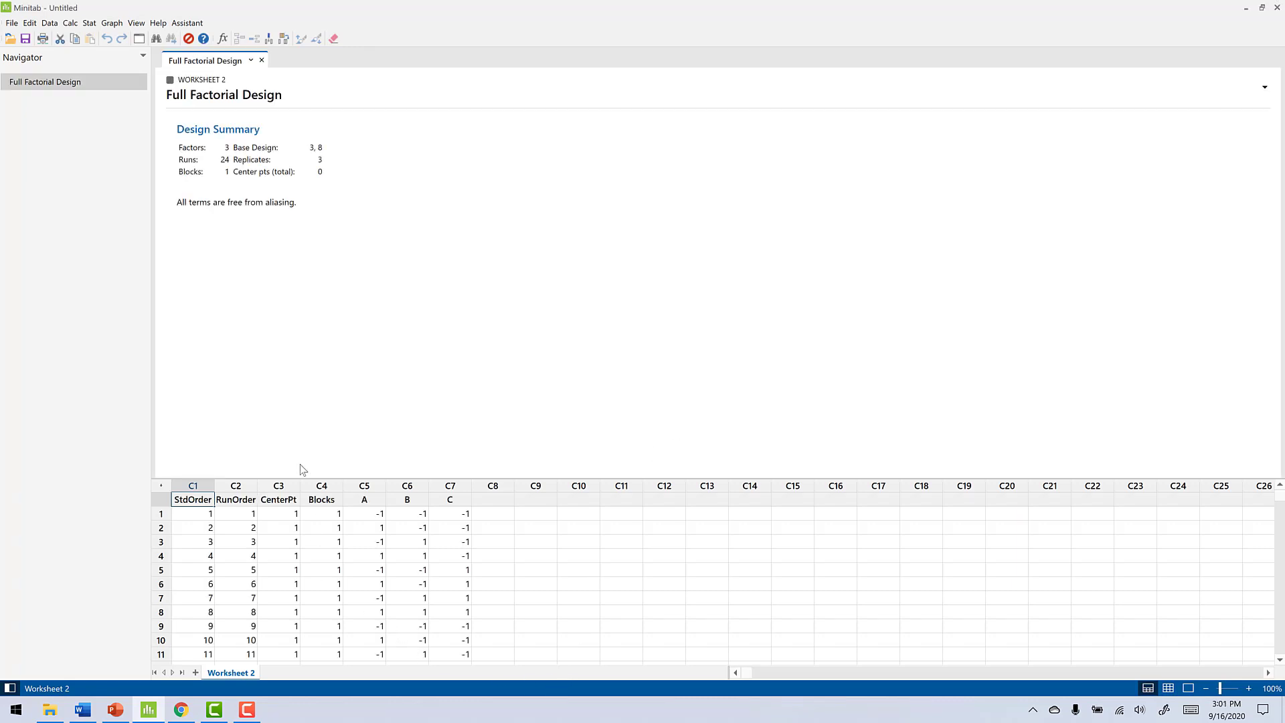
Switch to Data Only view and paste the response into y (C8), stacking the C9 and C10 replicates below.
{"action": "left_click", "coordinate": [137, 25]}
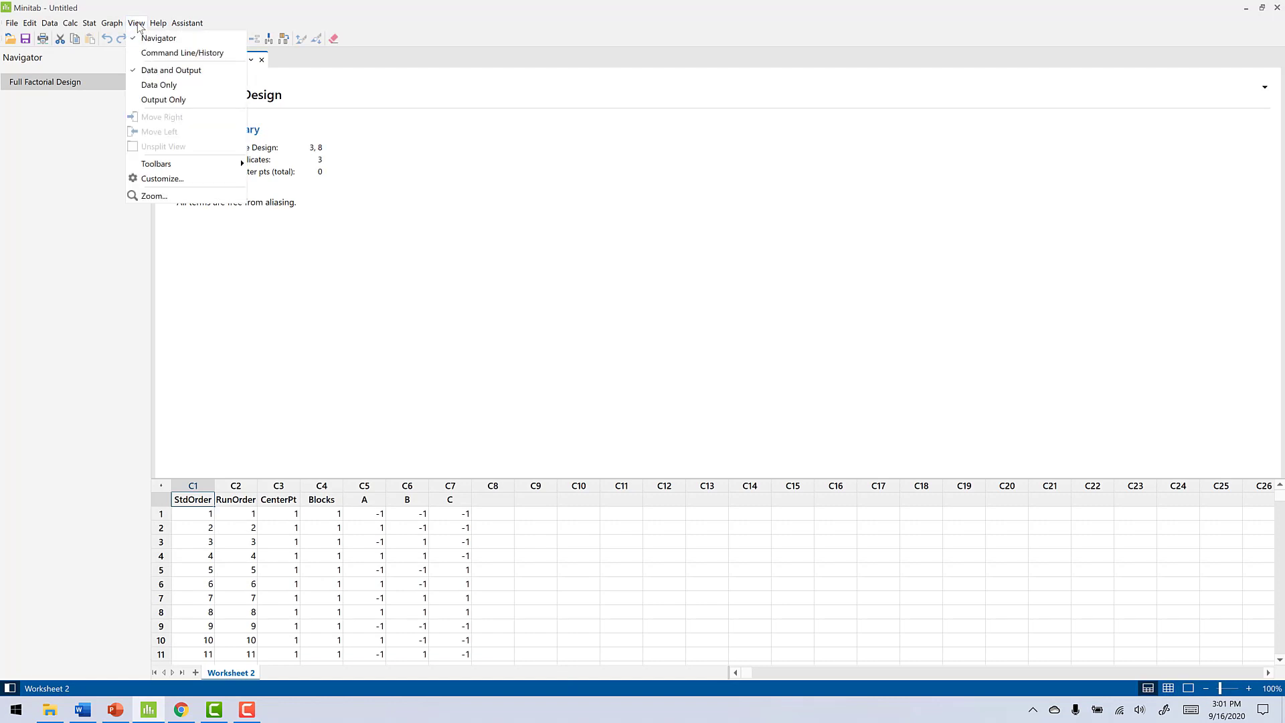
{"action": "left_click", "coordinate": [172, 87]}
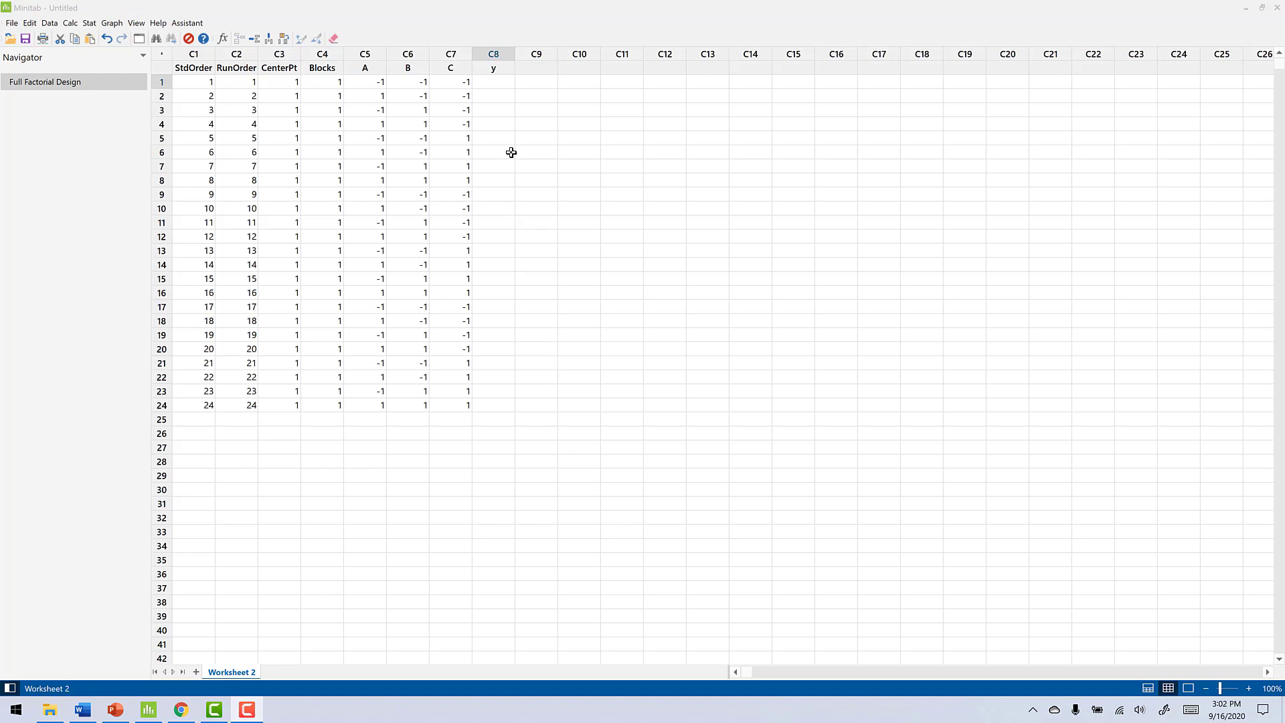
{"action": "left_click", "coordinate": [495, 85]}
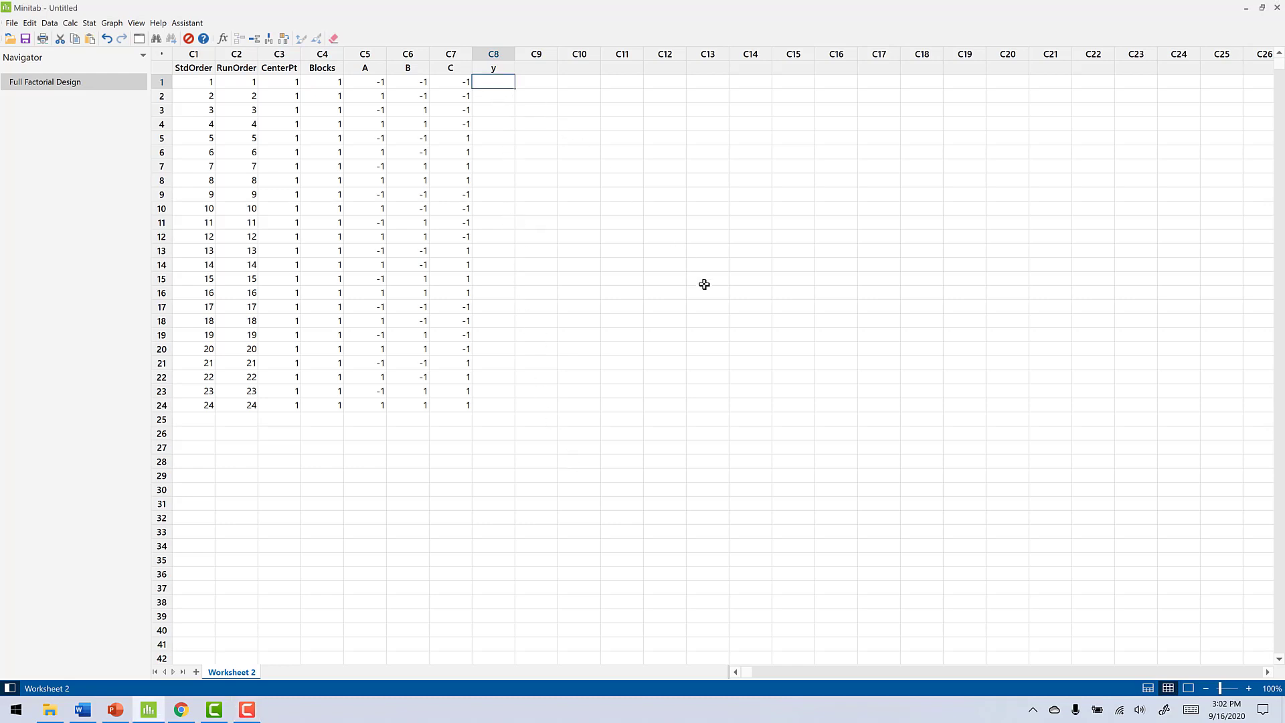
{"action": "key", "text": "ctrl+v"}
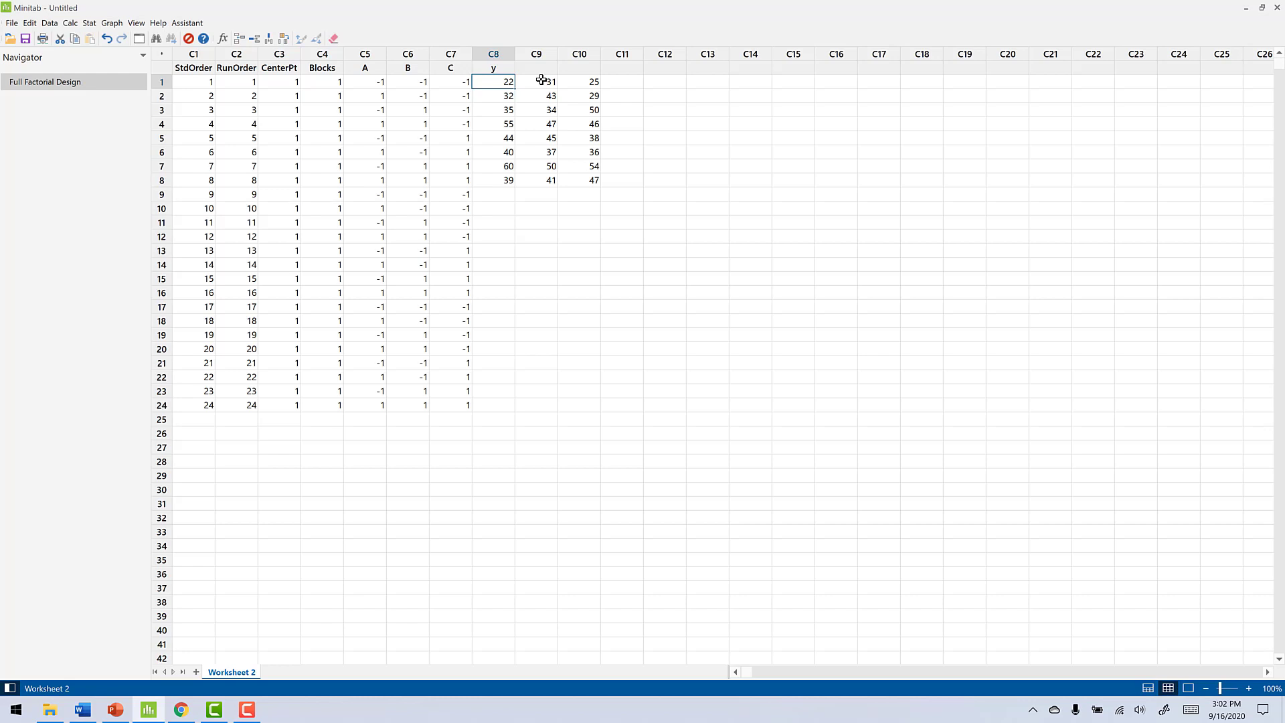
{"action": "left_click_drag", "start_coordinate": [546, 82], "coordinate": [483, 193]}
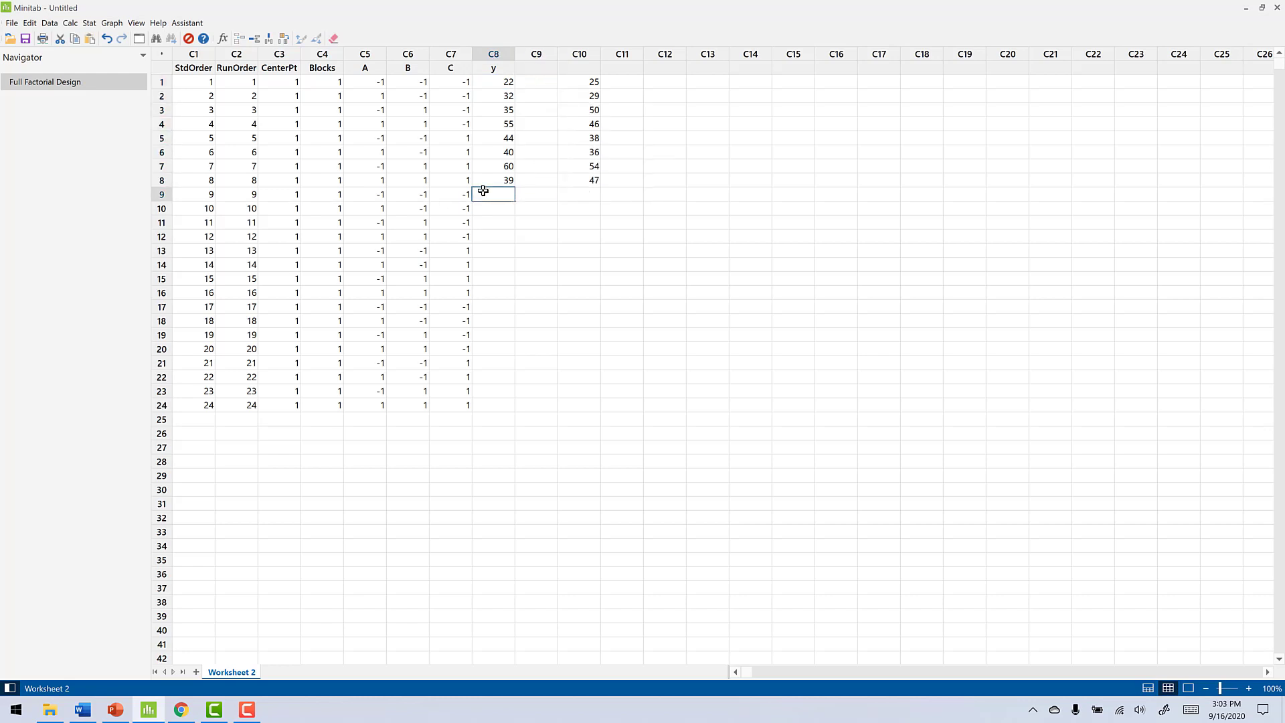
{"action": "left_click_drag", "start_coordinate": [584, 81], "coordinate": [485, 307]}
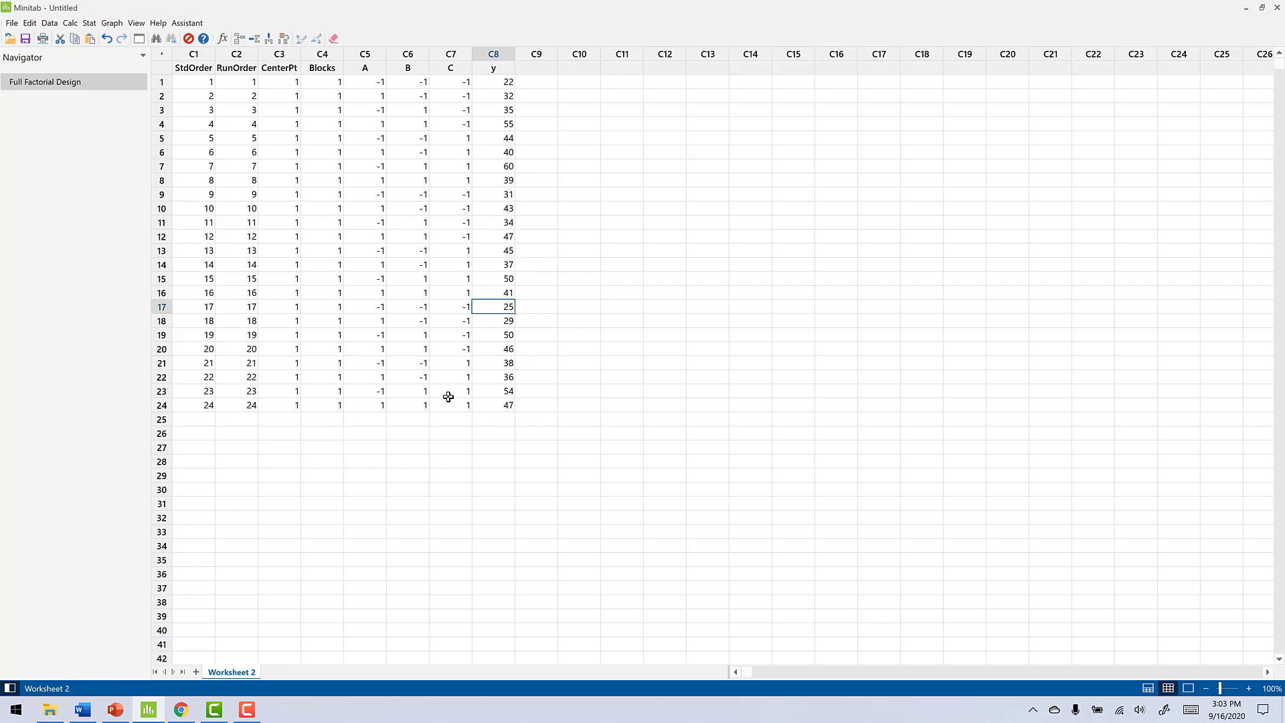
Open Analyze Factorial Design and set y as the response.
{"action": "left_click", "coordinate": [90, 25]}
{"action": "mouse_move", "coordinate": [111, 85]}
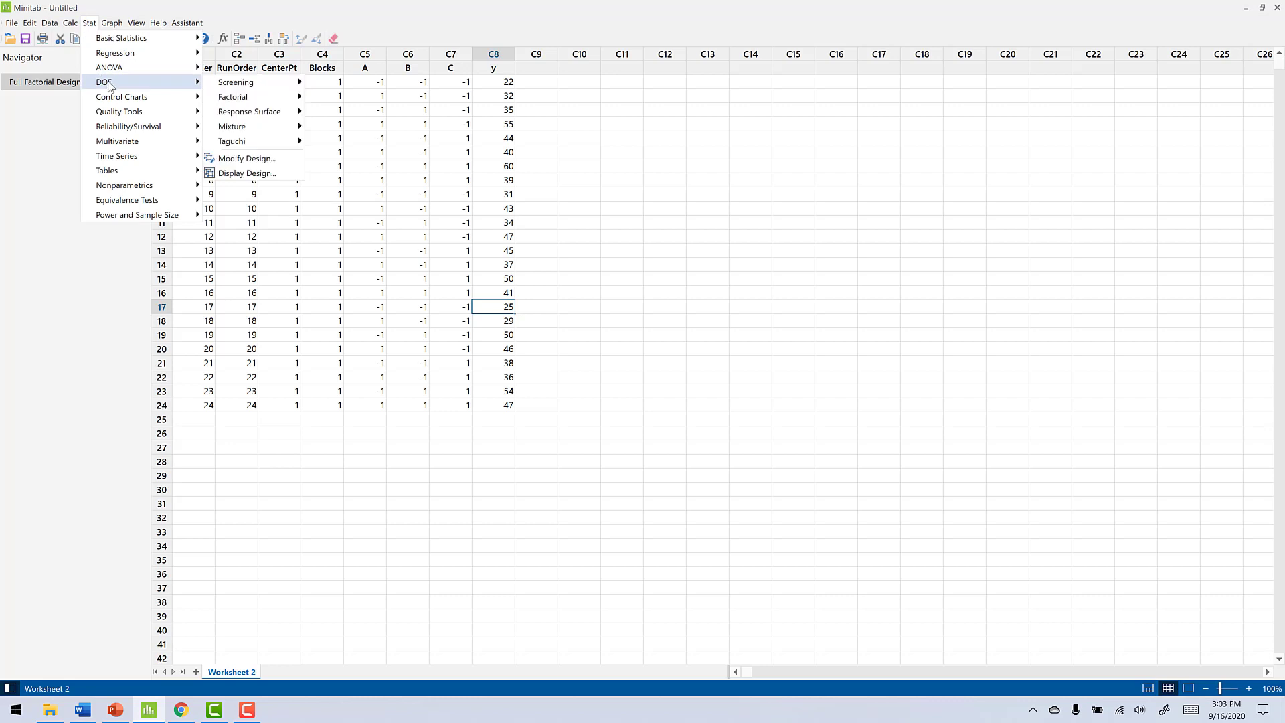
{"action": "mouse_move", "coordinate": [253, 100]}
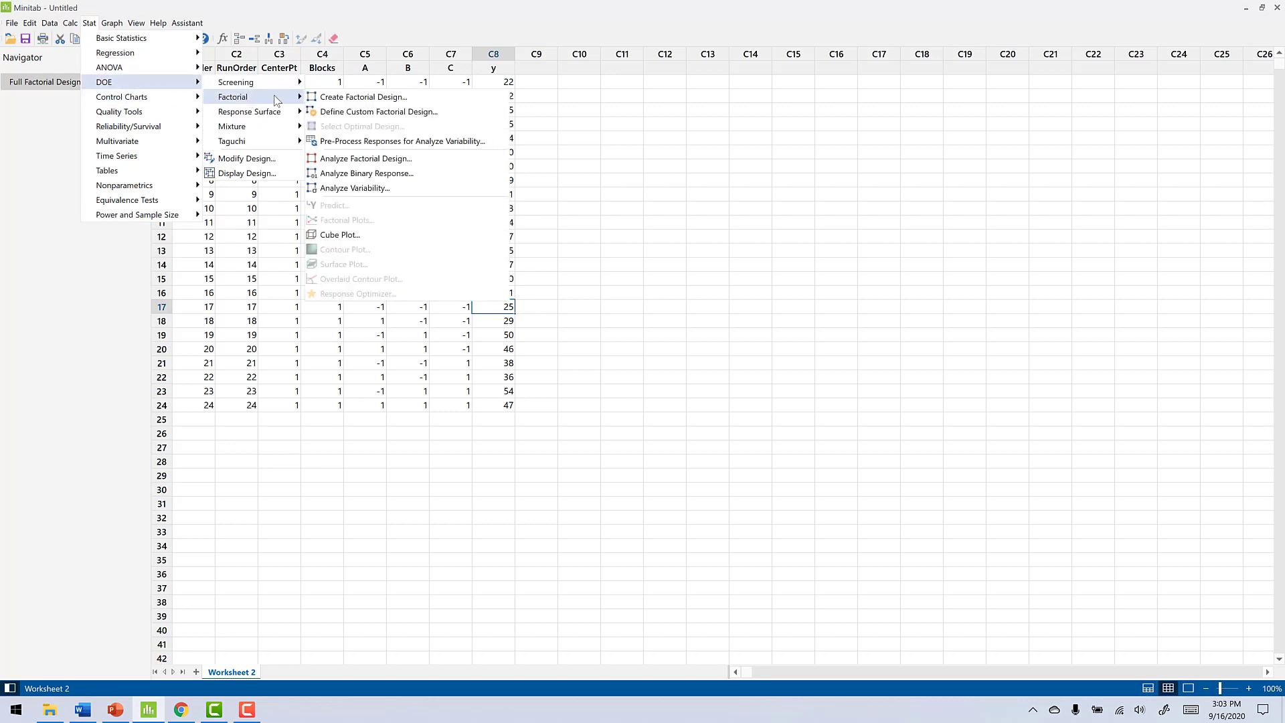
{"action": "left_click", "coordinate": [351, 159]}
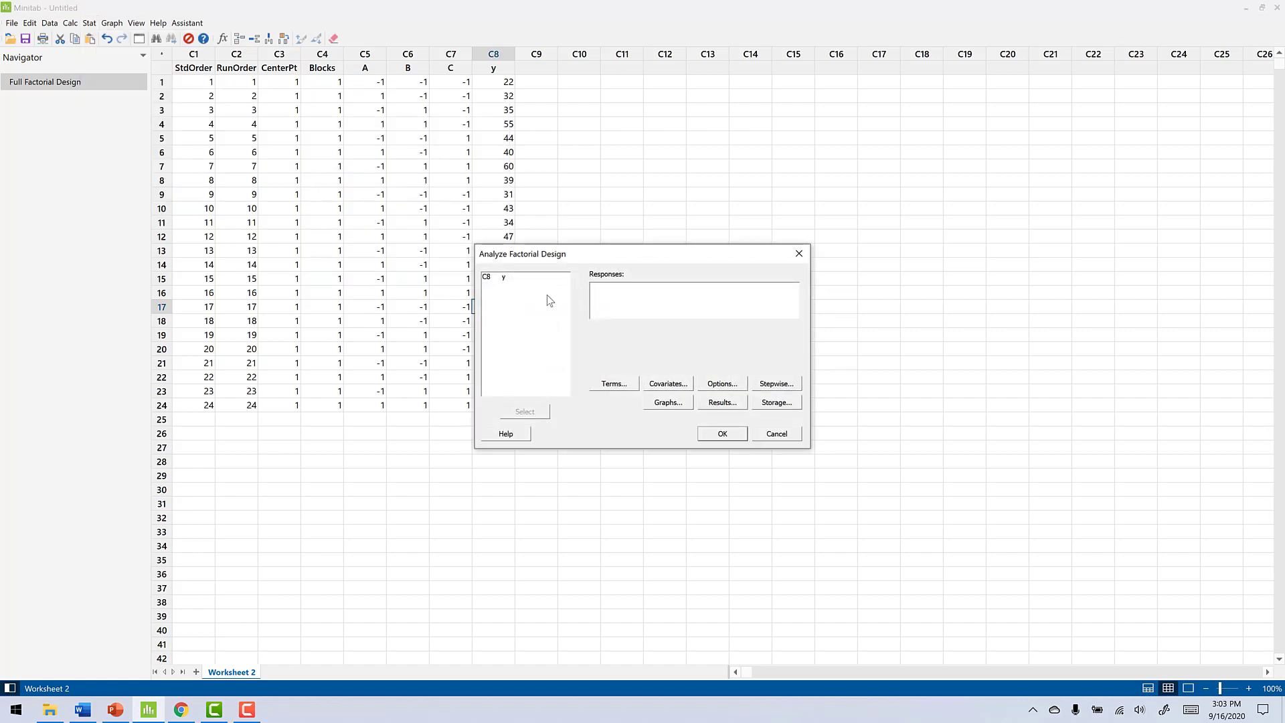
{"action": "left_click", "coordinate": [508, 278]}
{"action": "double_click", "coordinate": [509, 278]}
Keep the model terms at order 3, including AB, AC, BC and ABC.
{"action": "left_click", "coordinate": [625, 385]}
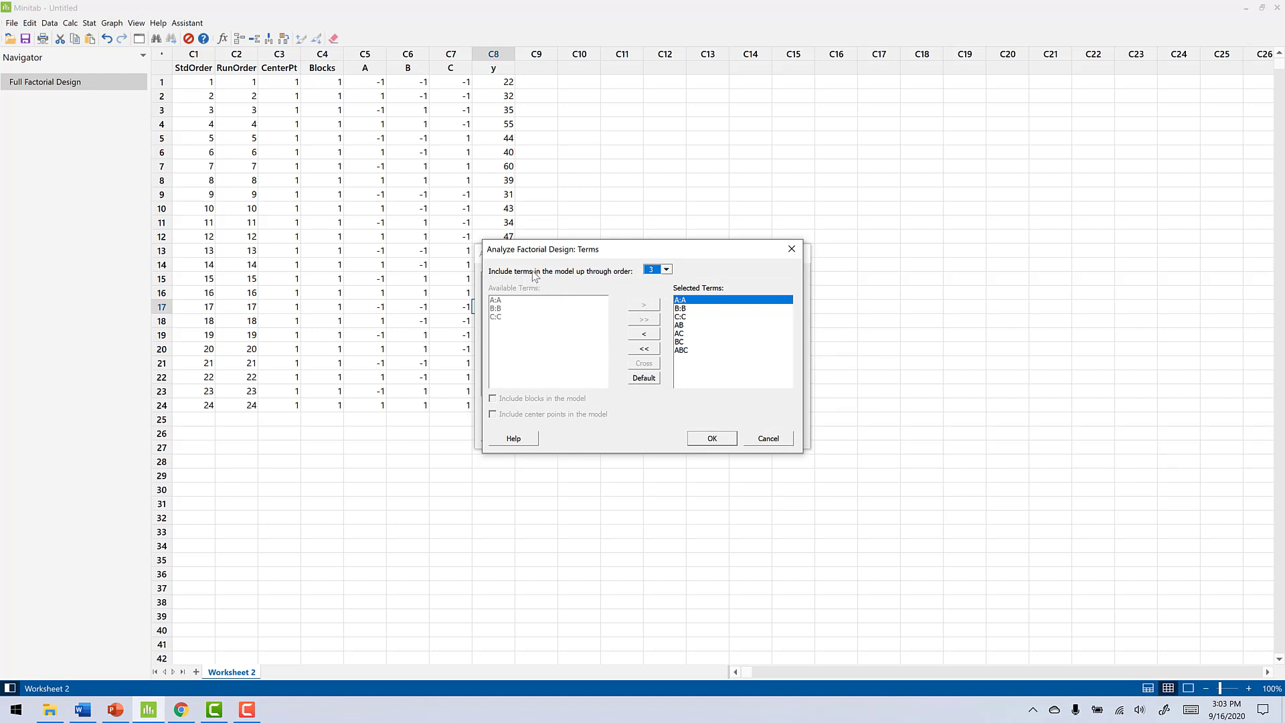
{"action": "left_click", "coordinate": [666, 270]}
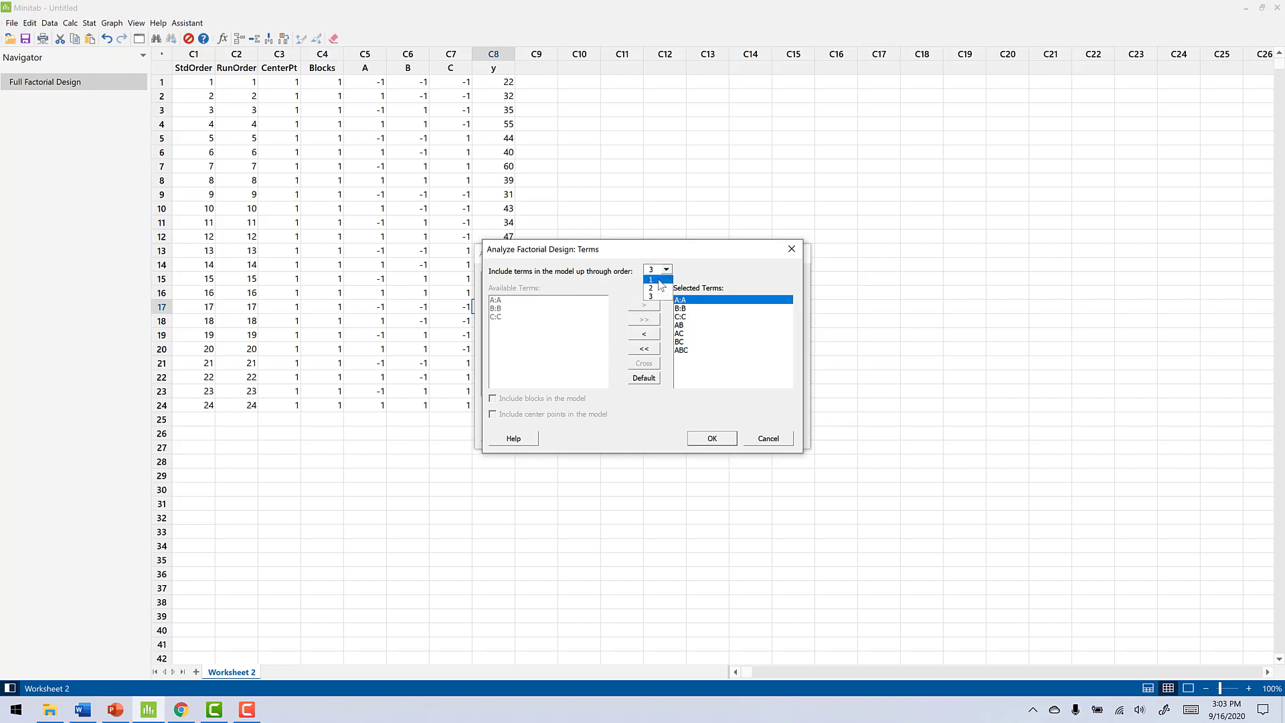
{"action": "left_click", "coordinate": [653, 288]}
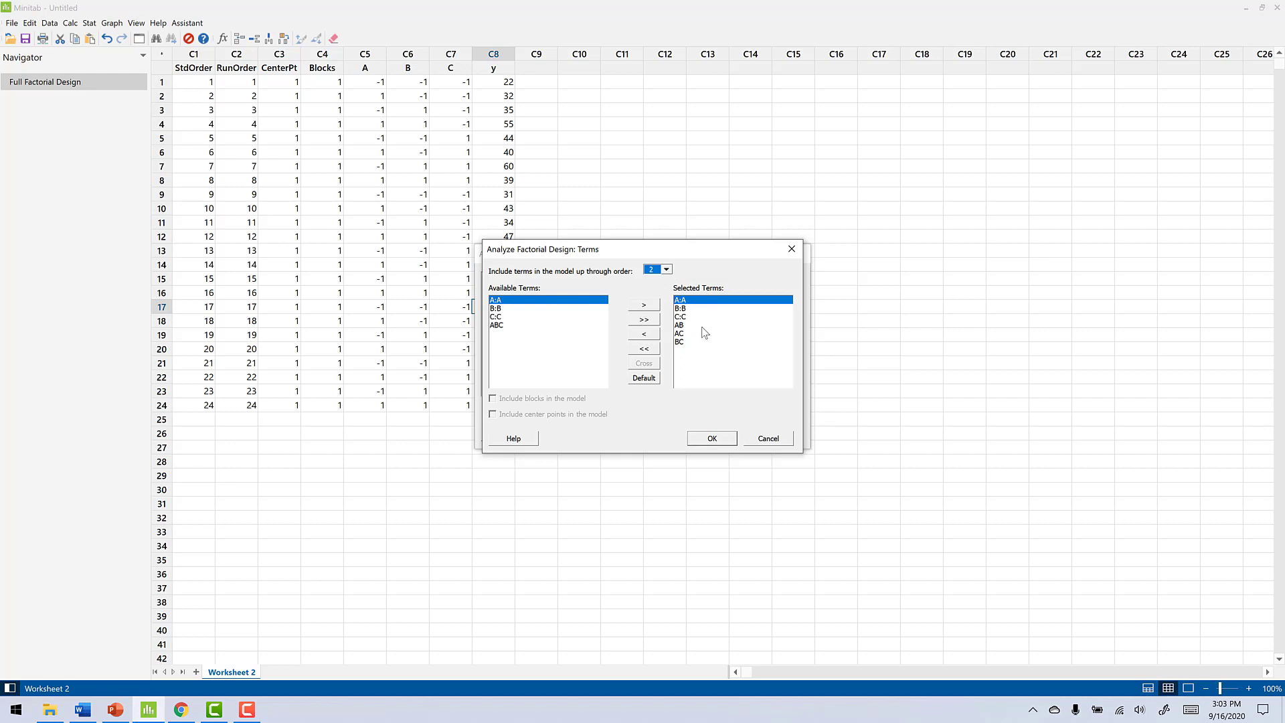
{"action": "left_click", "coordinate": [666, 270]}
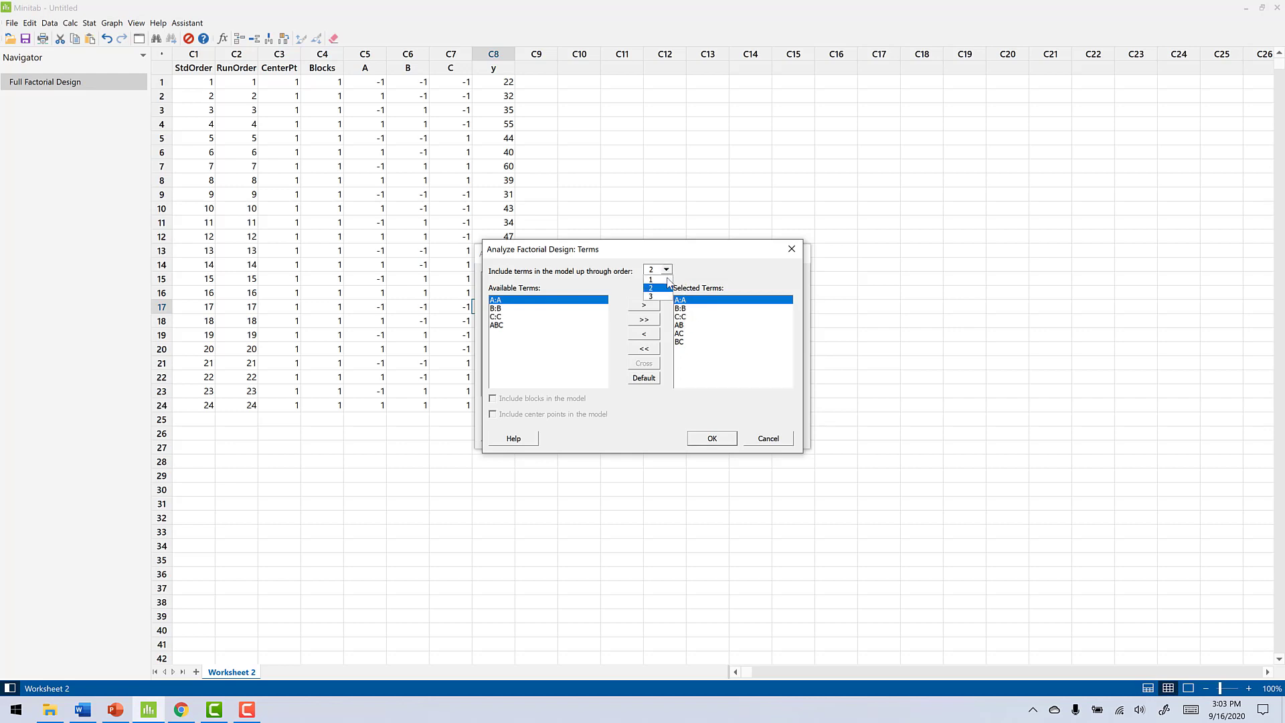
{"action": "left_click", "coordinate": [667, 279]}
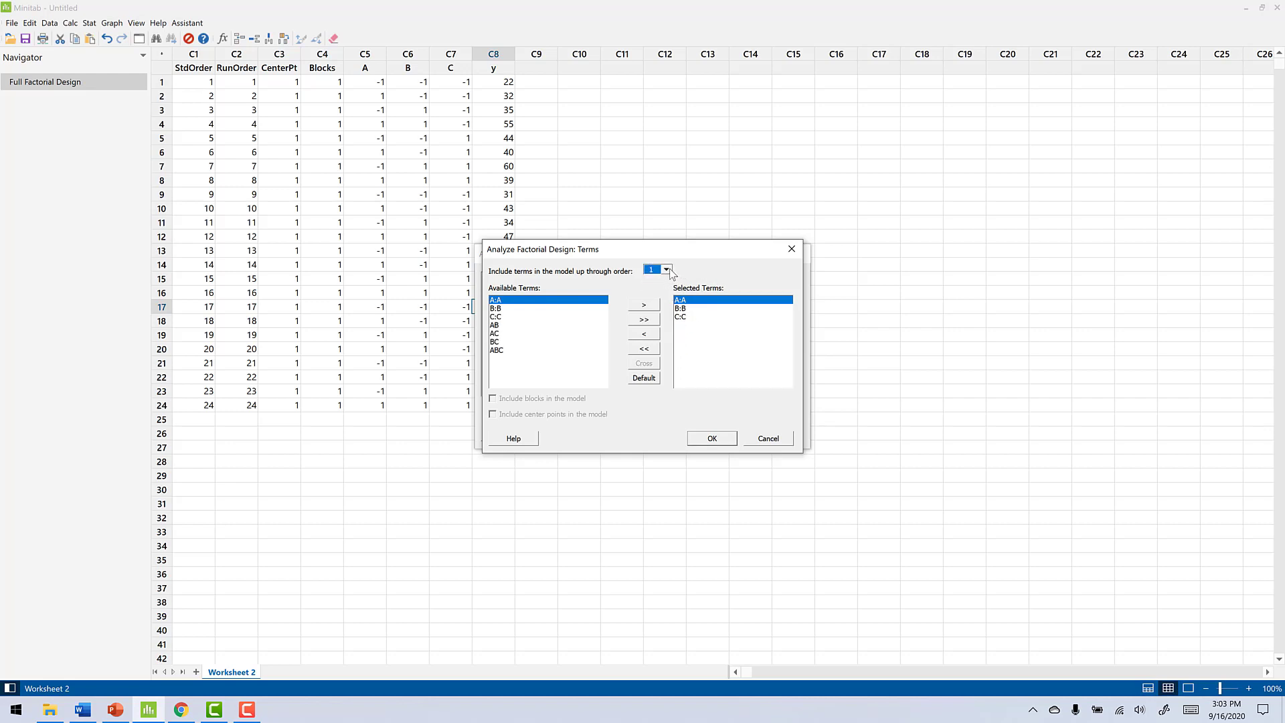
{"action": "left_click", "coordinate": [670, 273]}
{"action": "left_click", "coordinate": [669, 297]}
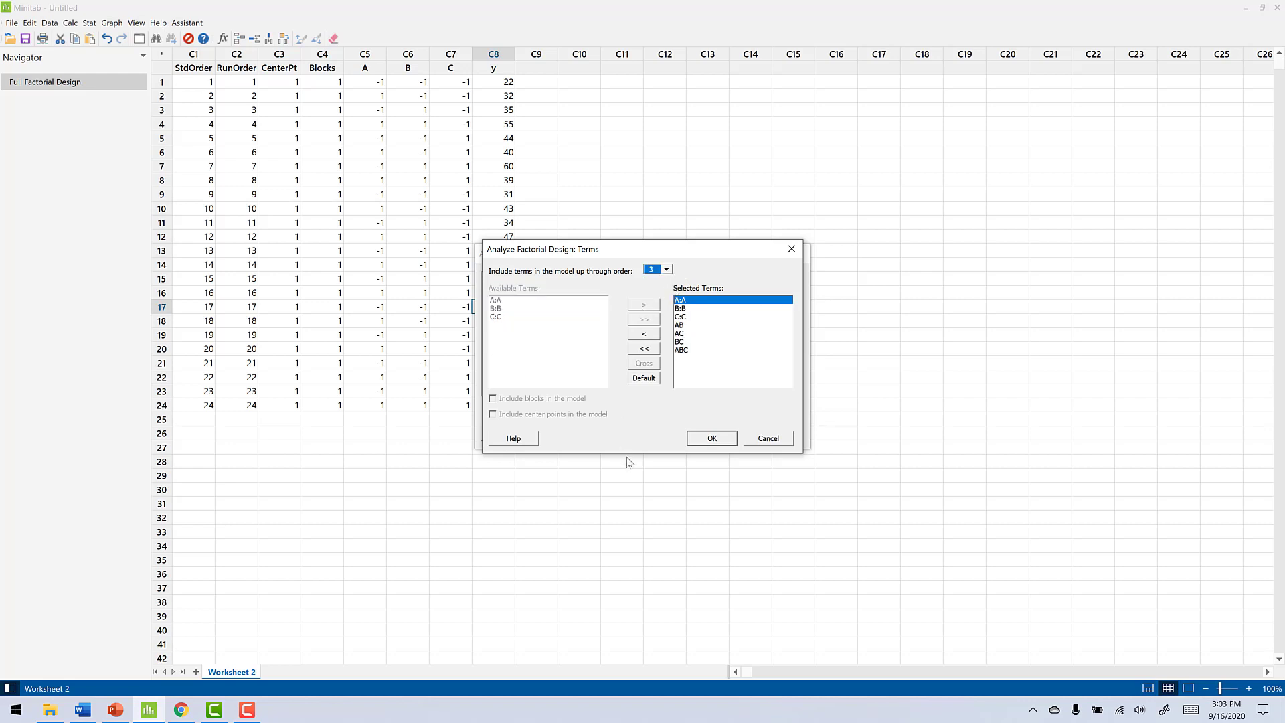
{"action": "left_click", "coordinate": [707, 439]}
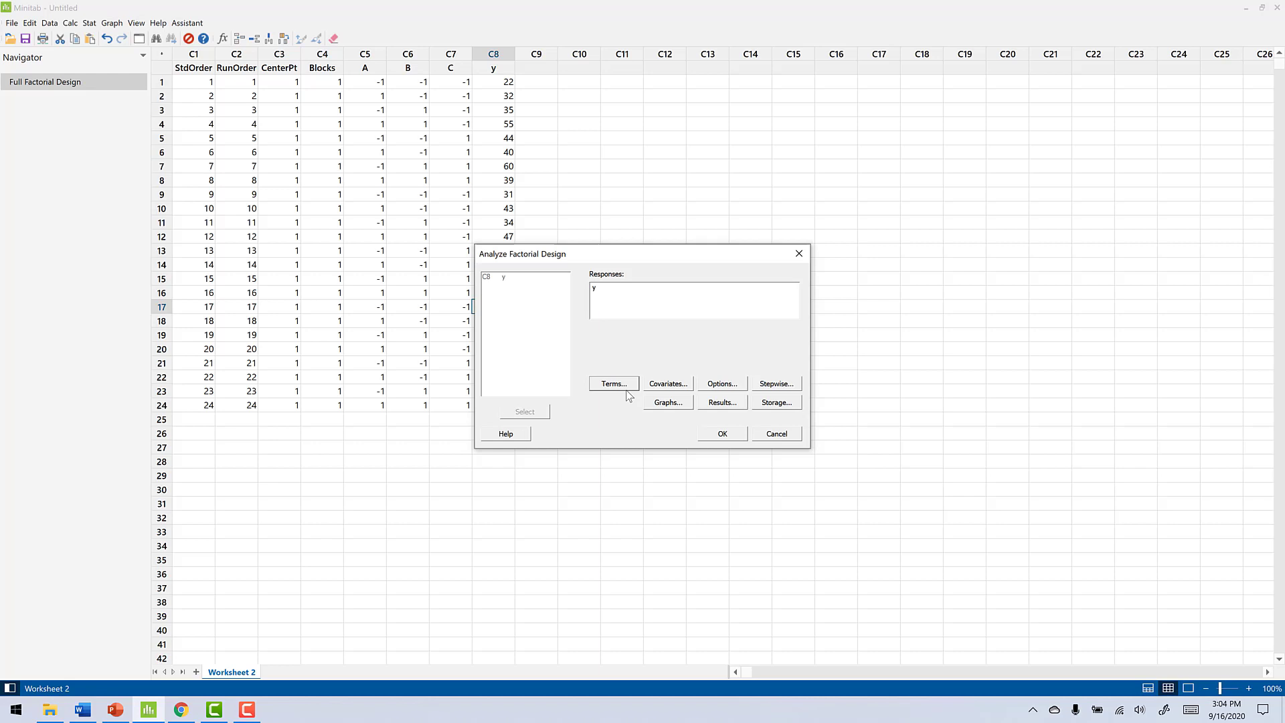
Run the full-model analysis and switch to Output Only view to show the regression (R-sq 76.96%).
{"action": "left_click", "coordinate": [724, 433]}
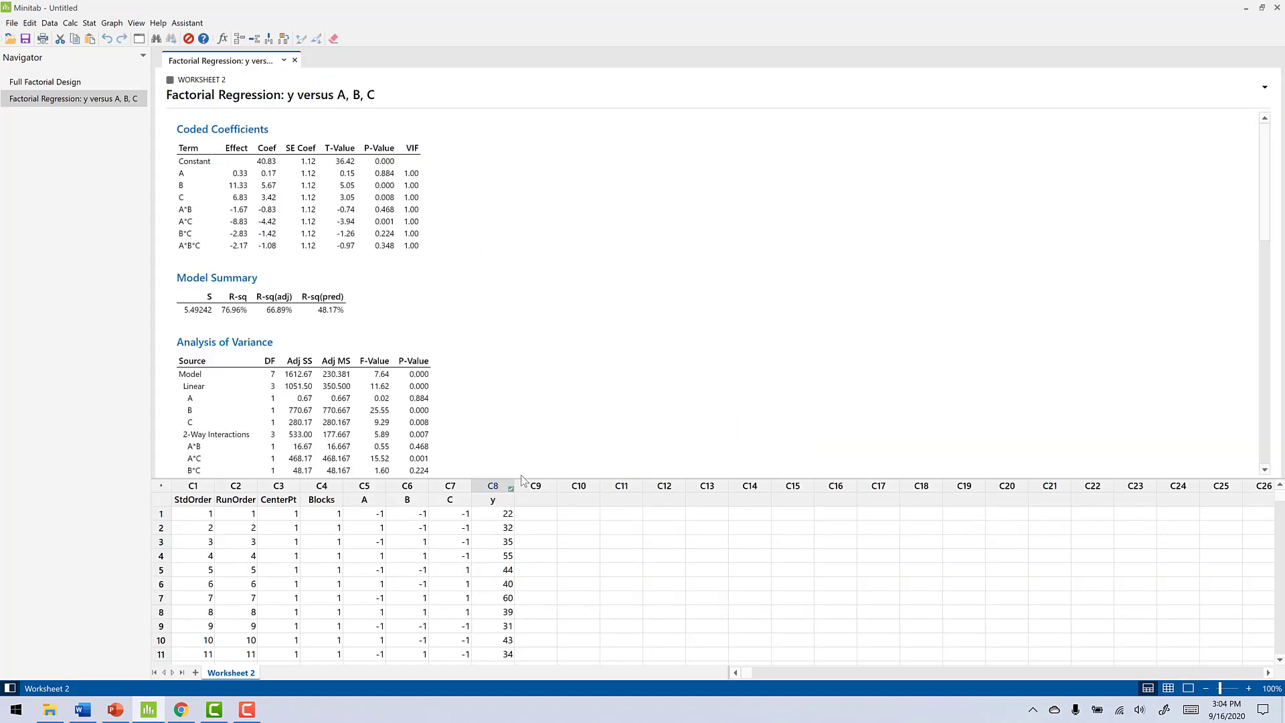
{"action": "left_click", "coordinate": [136, 23]}
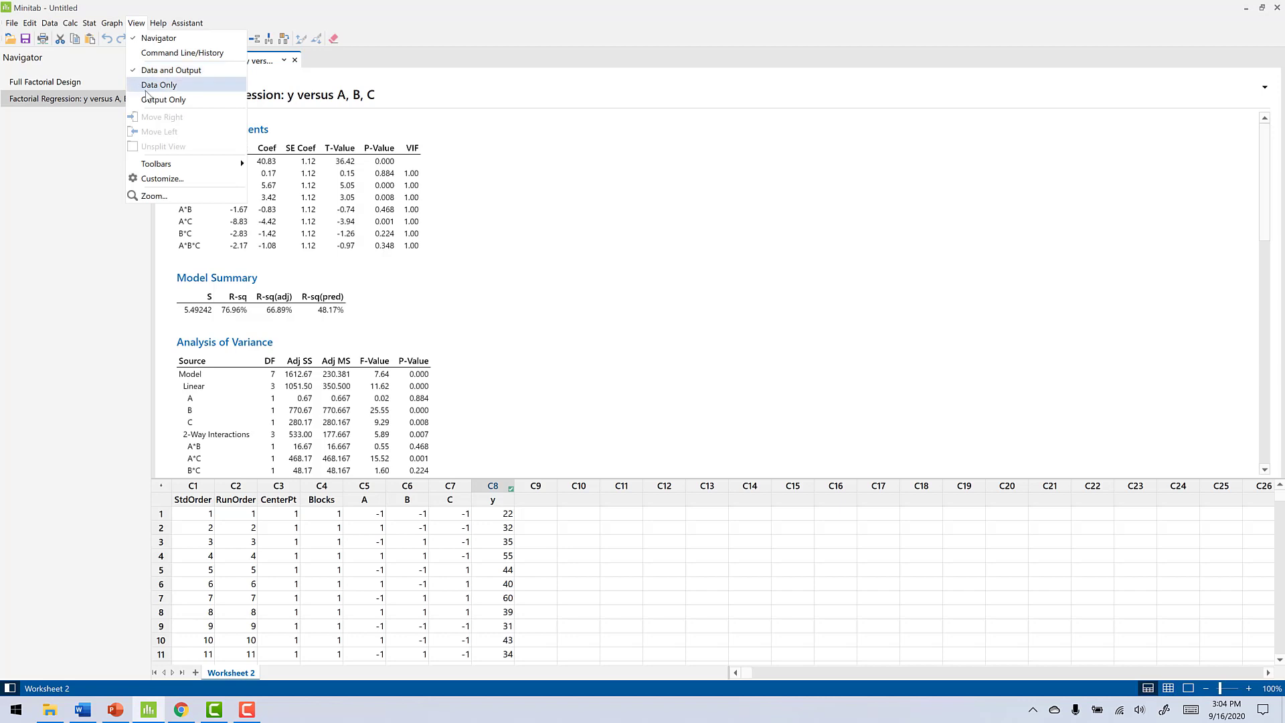
{"action": "left_click", "coordinate": [154, 99]}
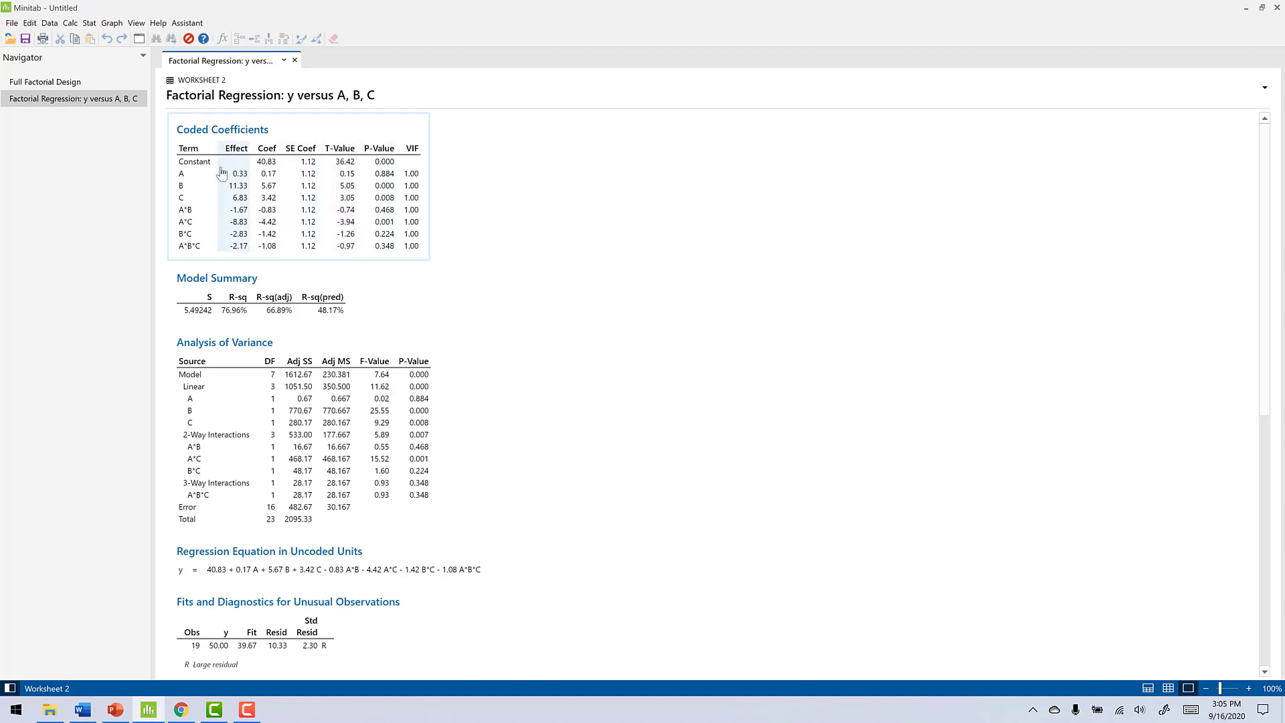
Reopen Stat > DOE > Factorial > Analyze Factorial Design over the full-model output.
{"action": "left_click", "coordinate": [88, 24]}
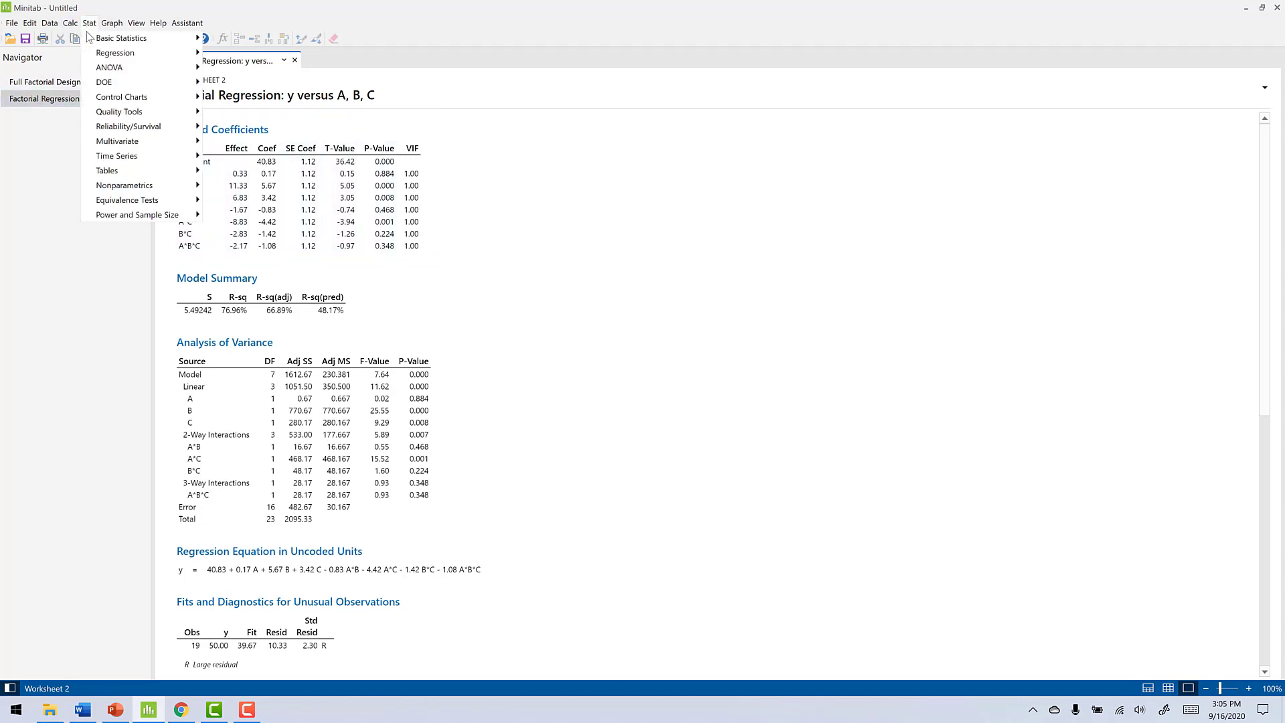
{"action": "mouse_move", "coordinate": [116, 85]}
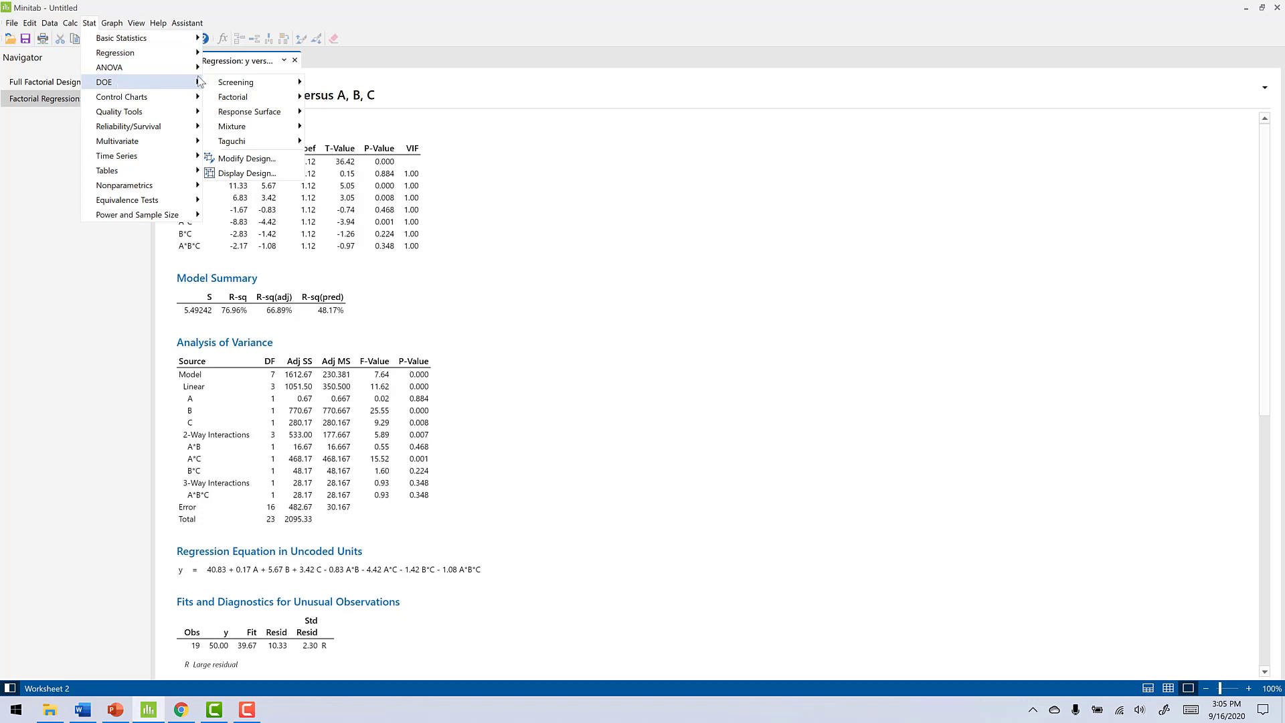
{"action": "mouse_move", "coordinate": [246, 100]}
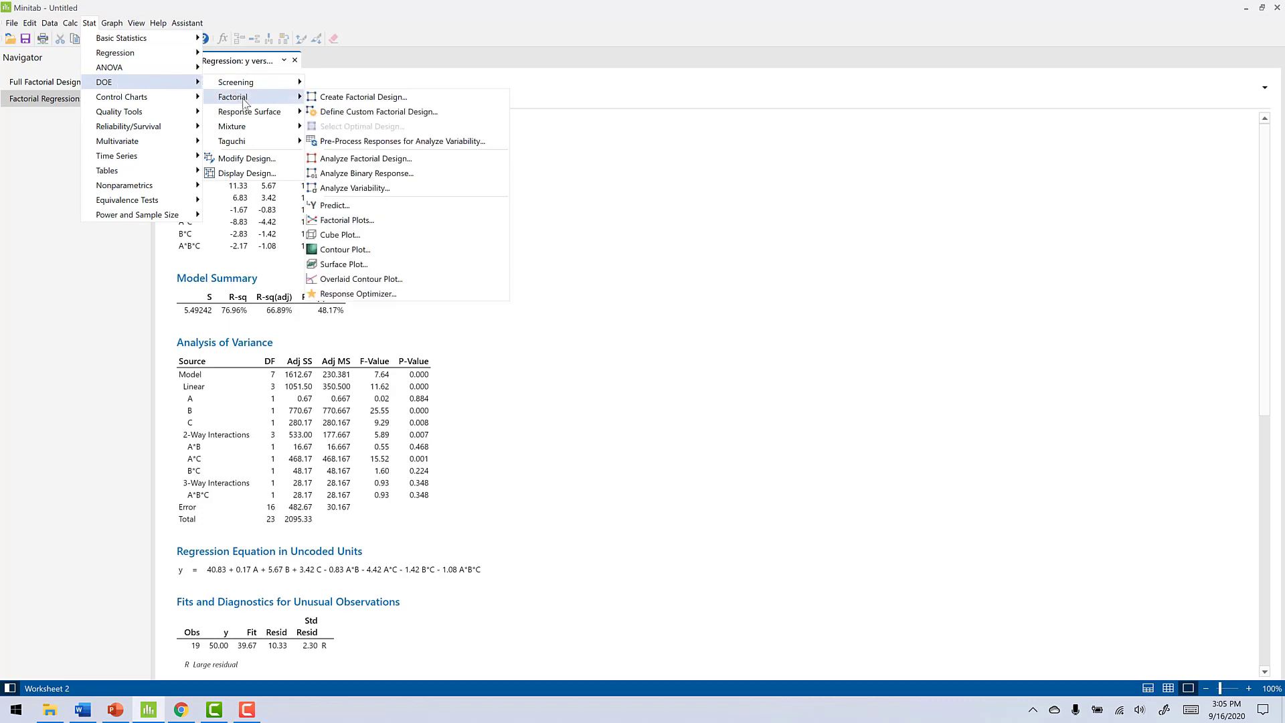
{"action": "left_click", "coordinate": [352, 158]}
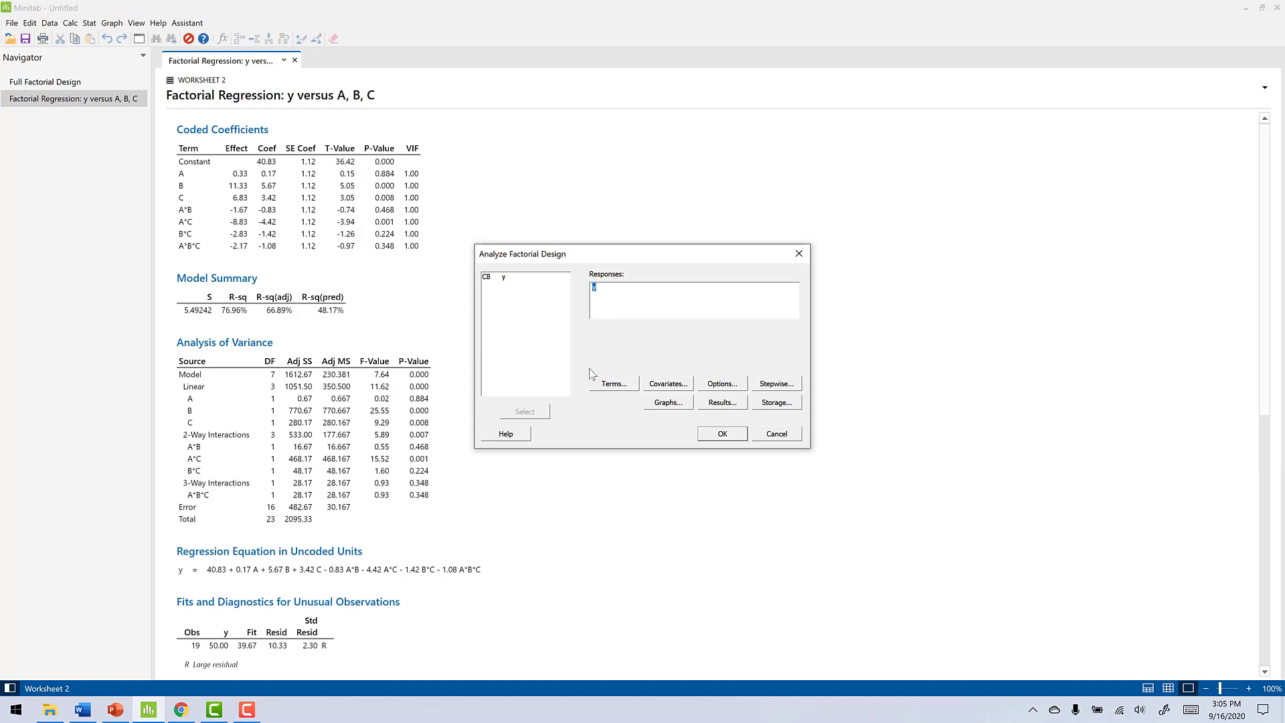
Clear all model terms and add back only A, B, C and the AC interaction.
{"action": "left_click", "coordinate": [609, 383]}
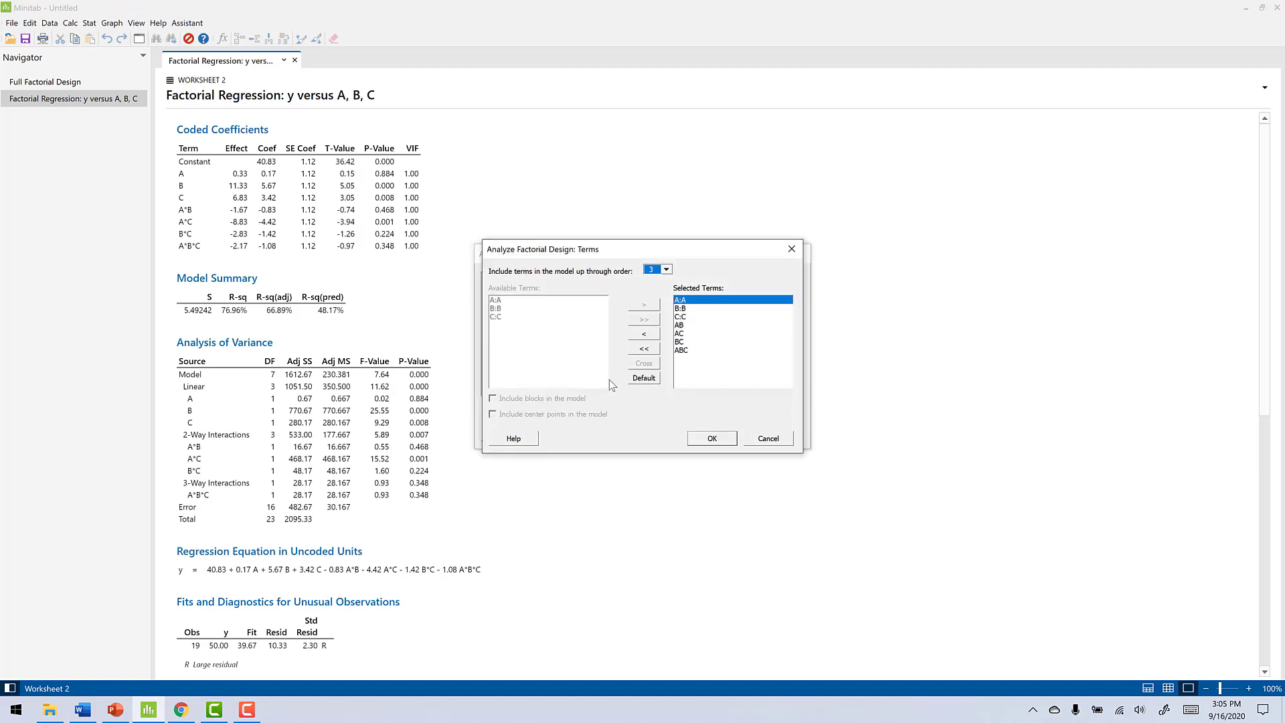
{"action": "left_click", "coordinate": [648, 349]}
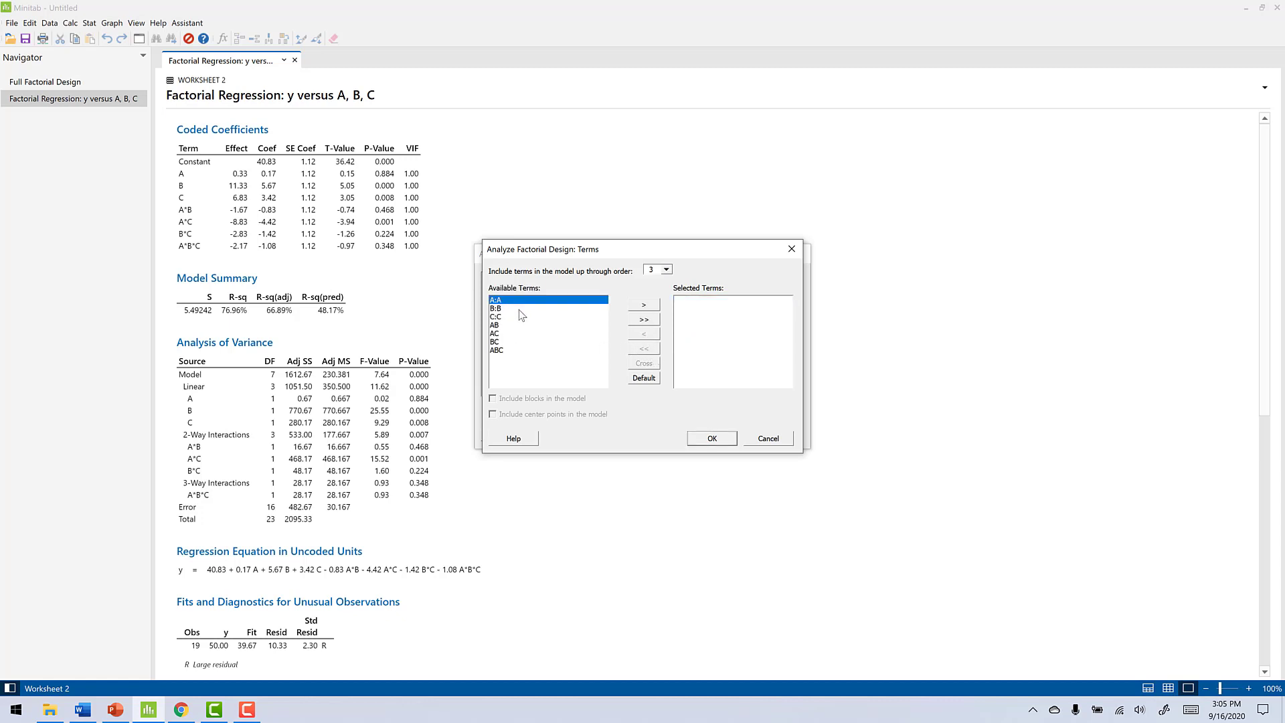
{"action": "double_click", "coordinate": [499, 301]}
{"action": "left_click", "coordinate": [498, 309]}
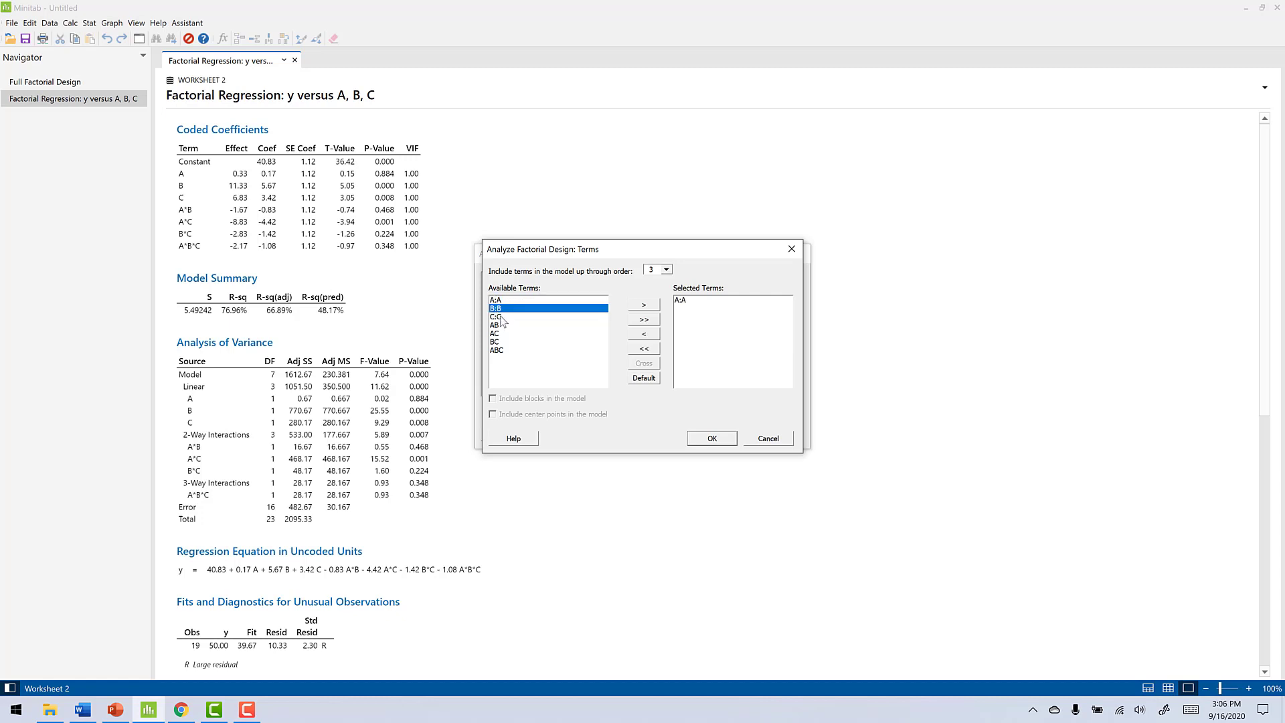
{"action": "double_click", "coordinate": [502, 310]}
{"action": "left_click", "coordinate": [515, 318]}
{"action": "left_click", "coordinate": [633, 307]}
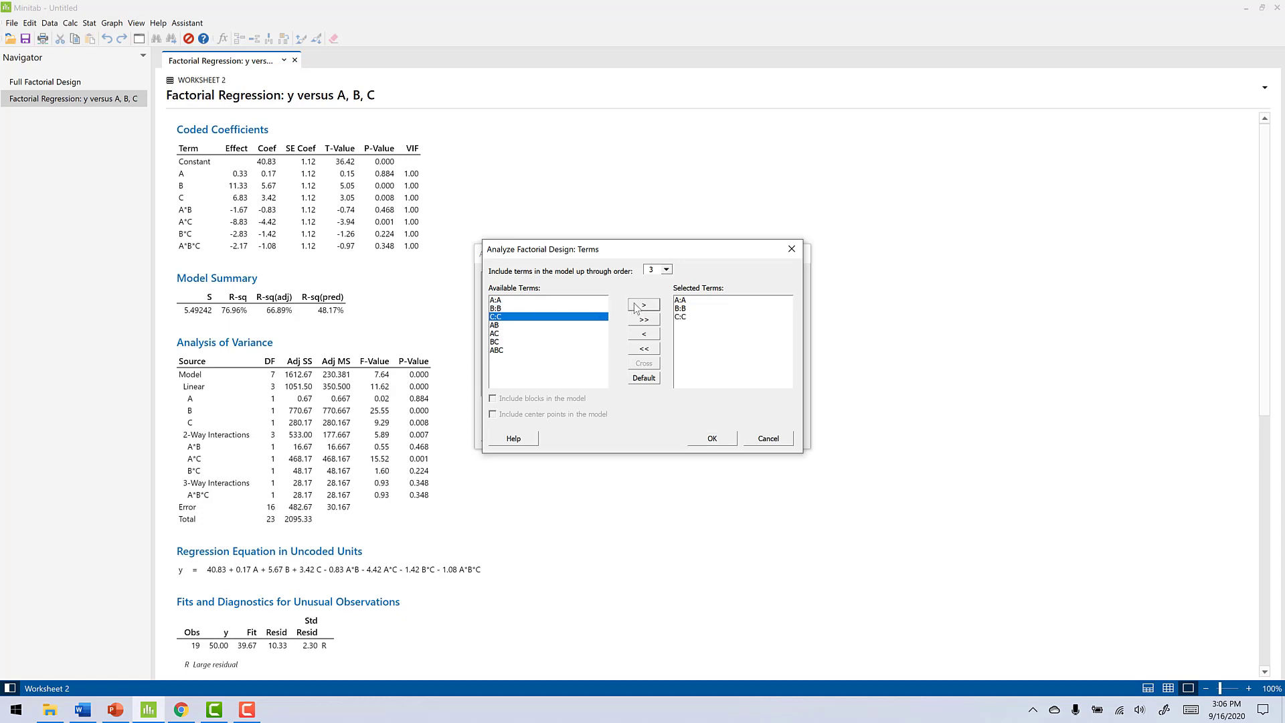
{"action": "left_click", "coordinate": [498, 326]}
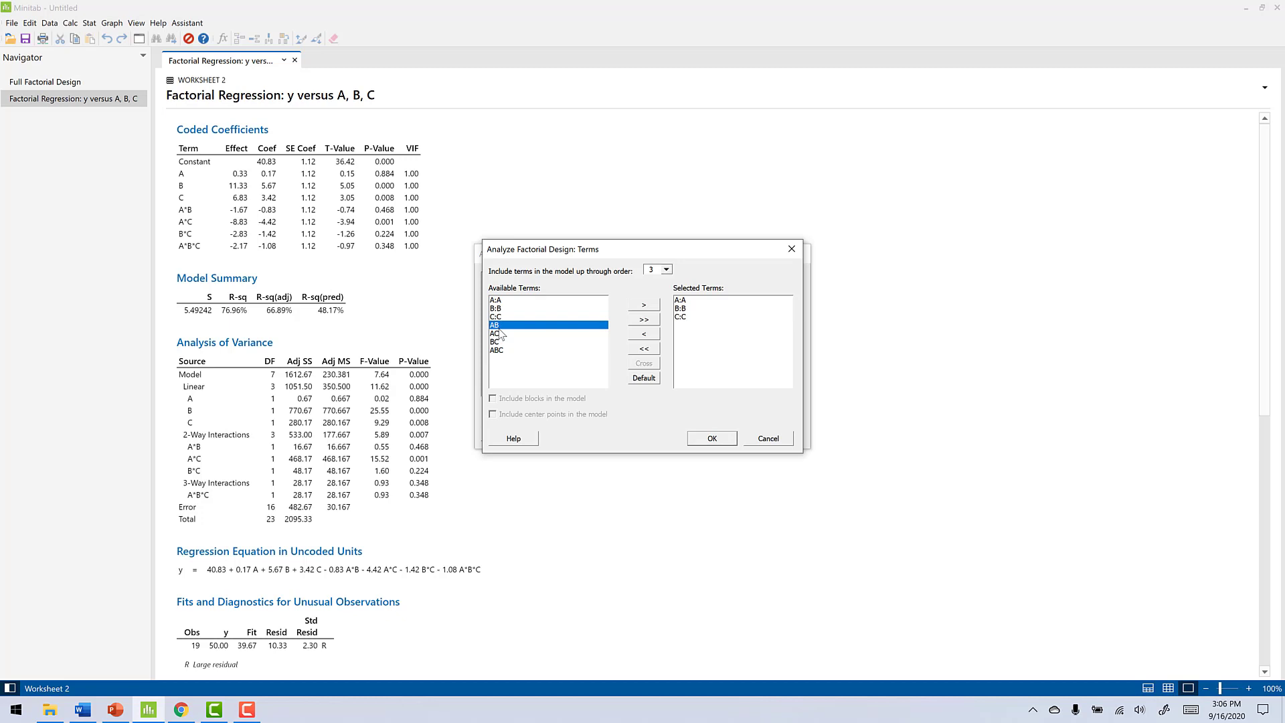
{"action": "left_click", "coordinate": [500, 334]}
{"action": "left_click", "coordinate": [633, 306]}
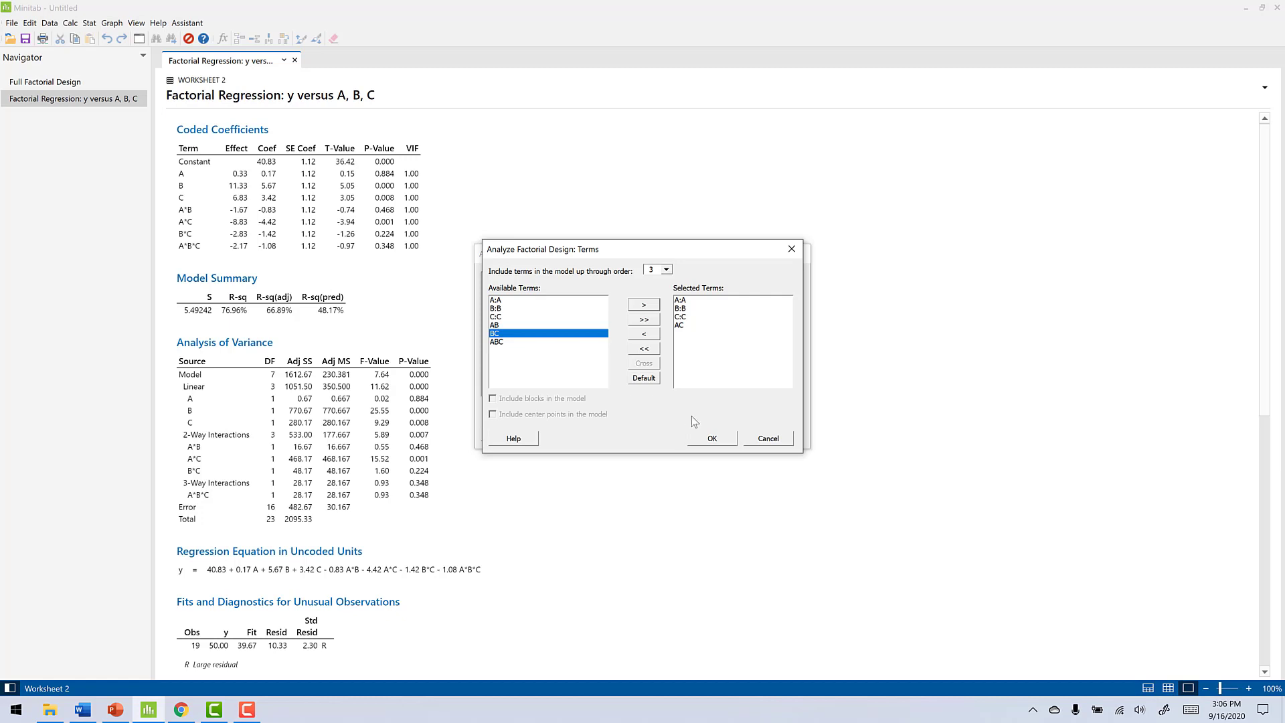
{"action": "left_click", "coordinate": [721, 443]}
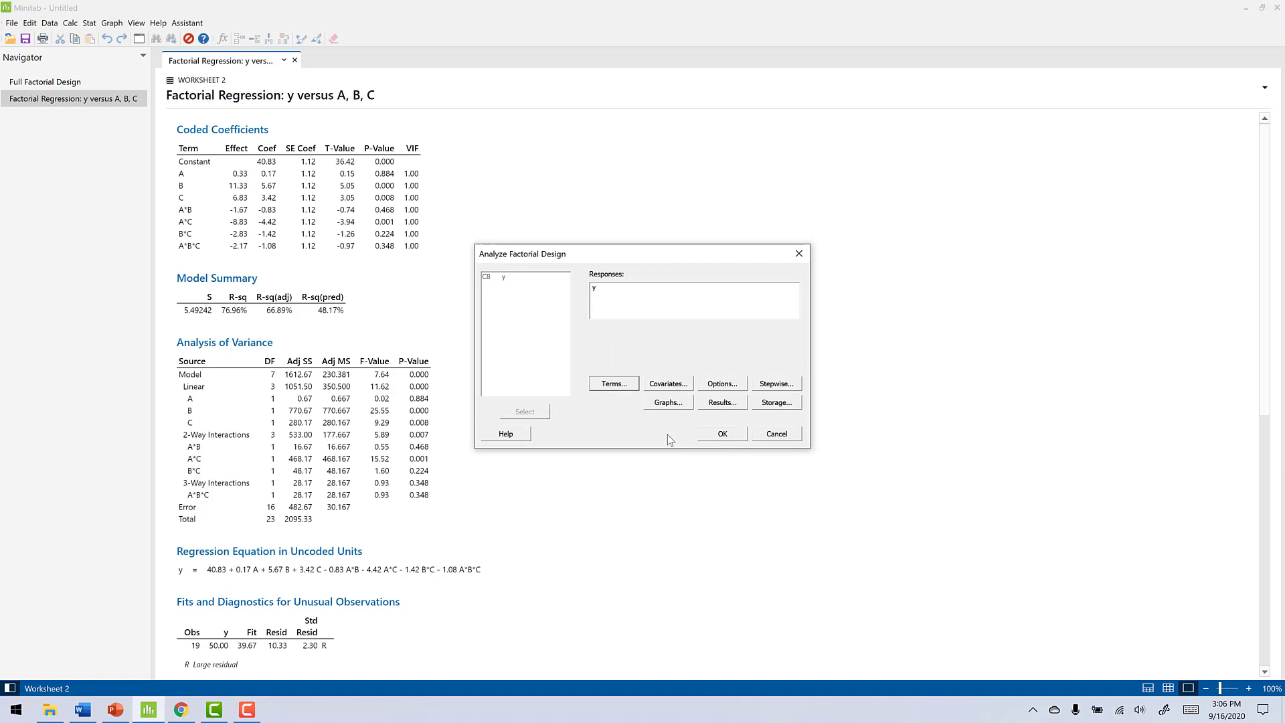
Rerun with the reduced model and review its output: R-sq 72.53%, lack-of-fit p 0.407.
{"action": "left_click", "coordinate": [717, 435]}
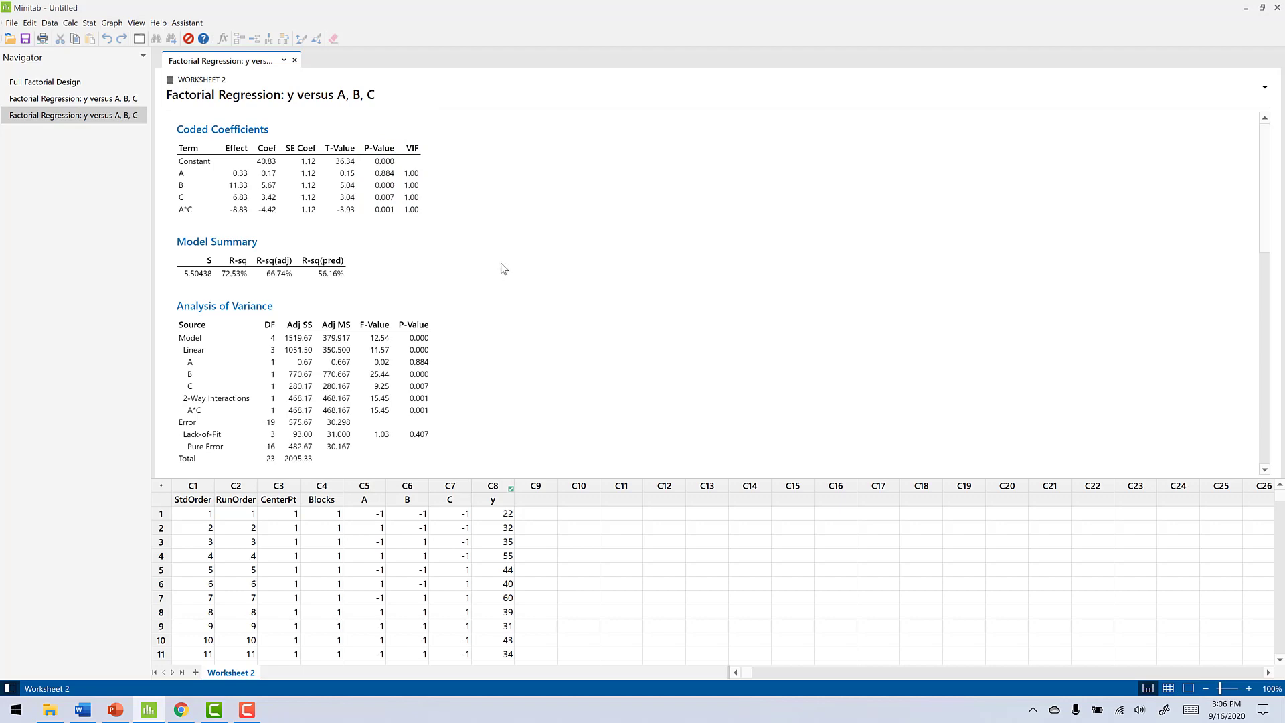
{"action": "scroll", "coordinate": [500, 263], "scroll_direction": "down", "scroll_amount": 5}
{"action": "scroll", "coordinate": [564, 167], "scroll_direction": "up", "scroll_amount": 4}
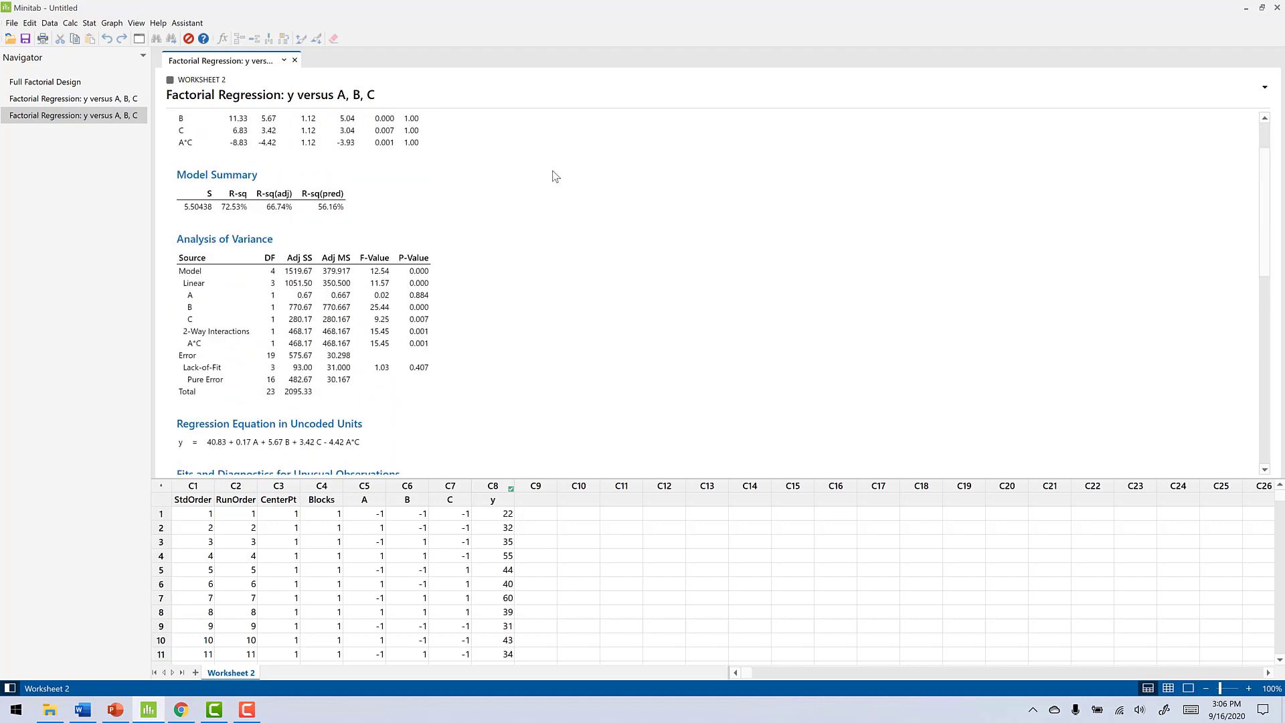
{"action": "scroll", "coordinate": [556, 176], "scroll_direction": "up", "scroll_amount": 1}
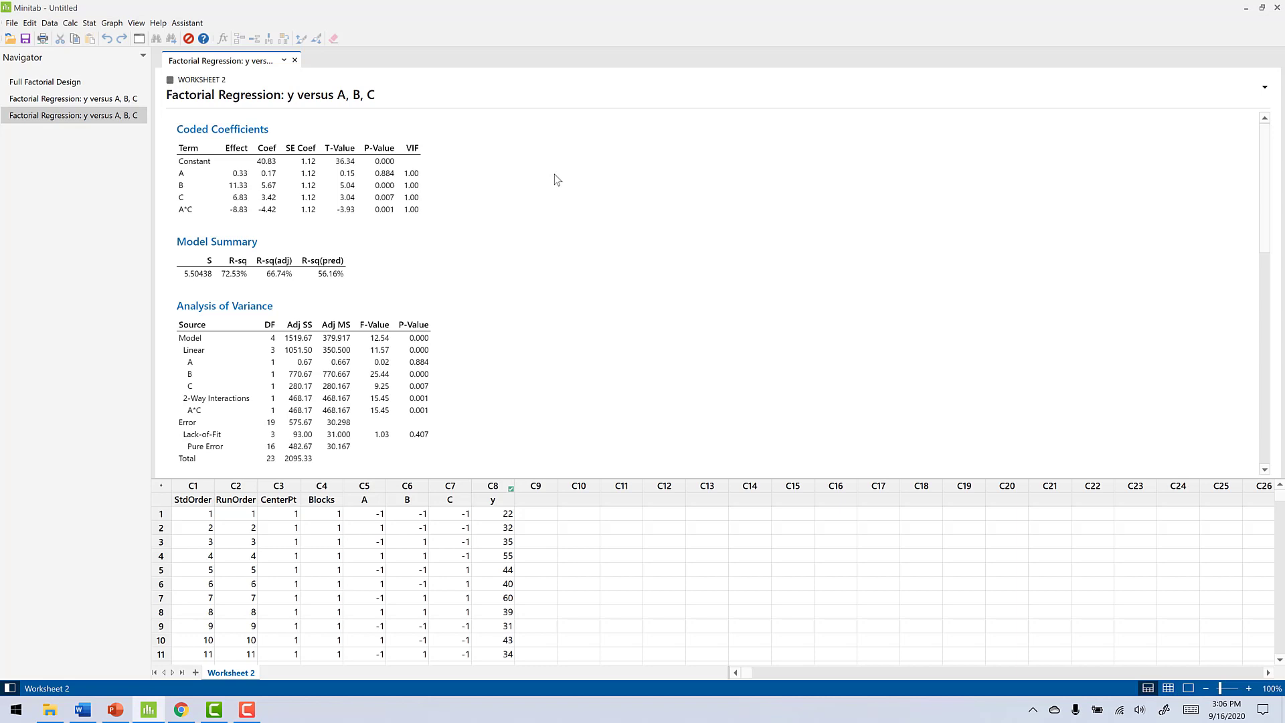
Open Stat > DOE > Factorial > Factorial Plots with response y and factors A, B, C.
{"action": "left_click", "coordinate": [114, 22]}
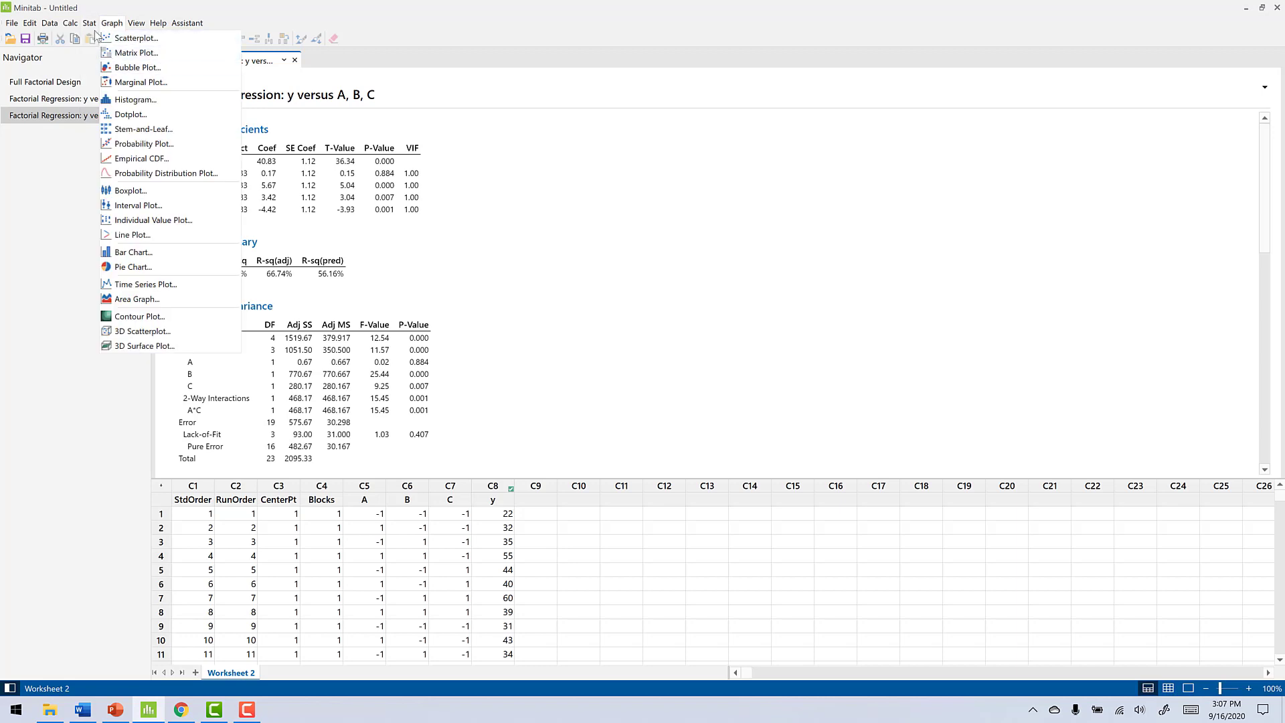
{"action": "left_click", "coordinate": [99, 27]}
{"action": "left_click", "coordinate": [94, 24]}
{"action": "mouse_move", "coordinate": [120, 83]}
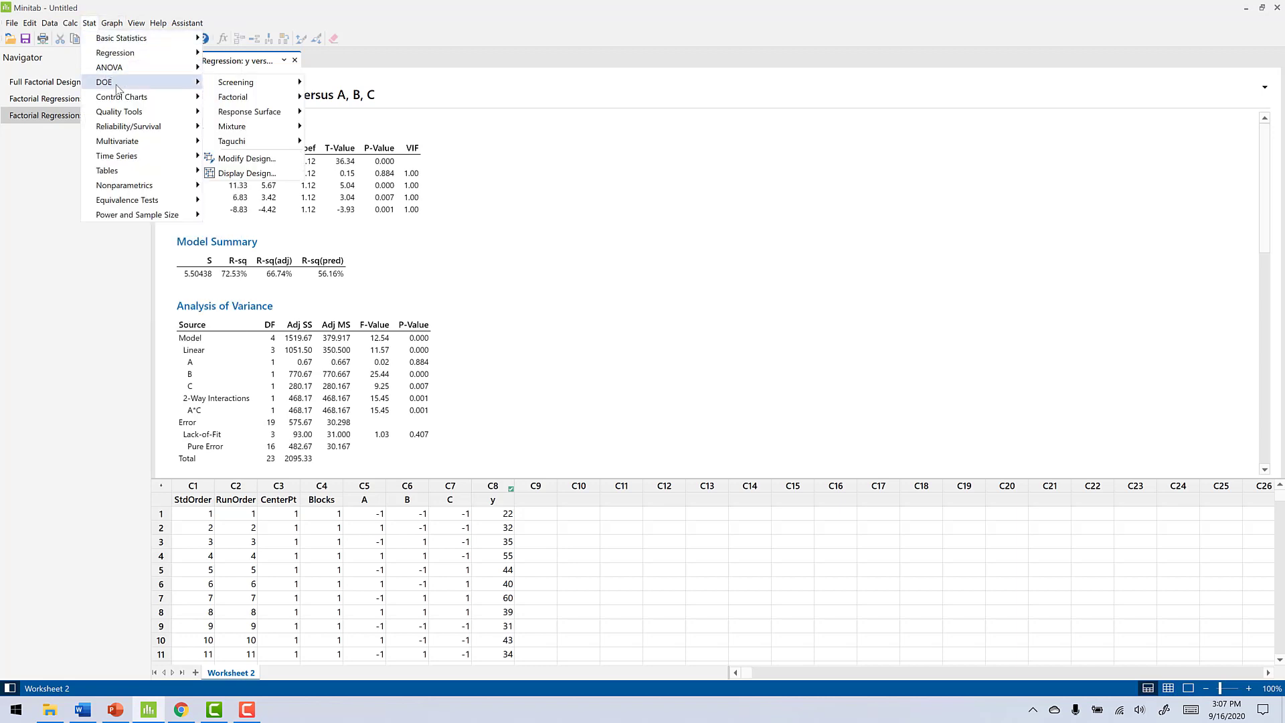
{"action": "mouse_move", "coordinate": [241, 98]}
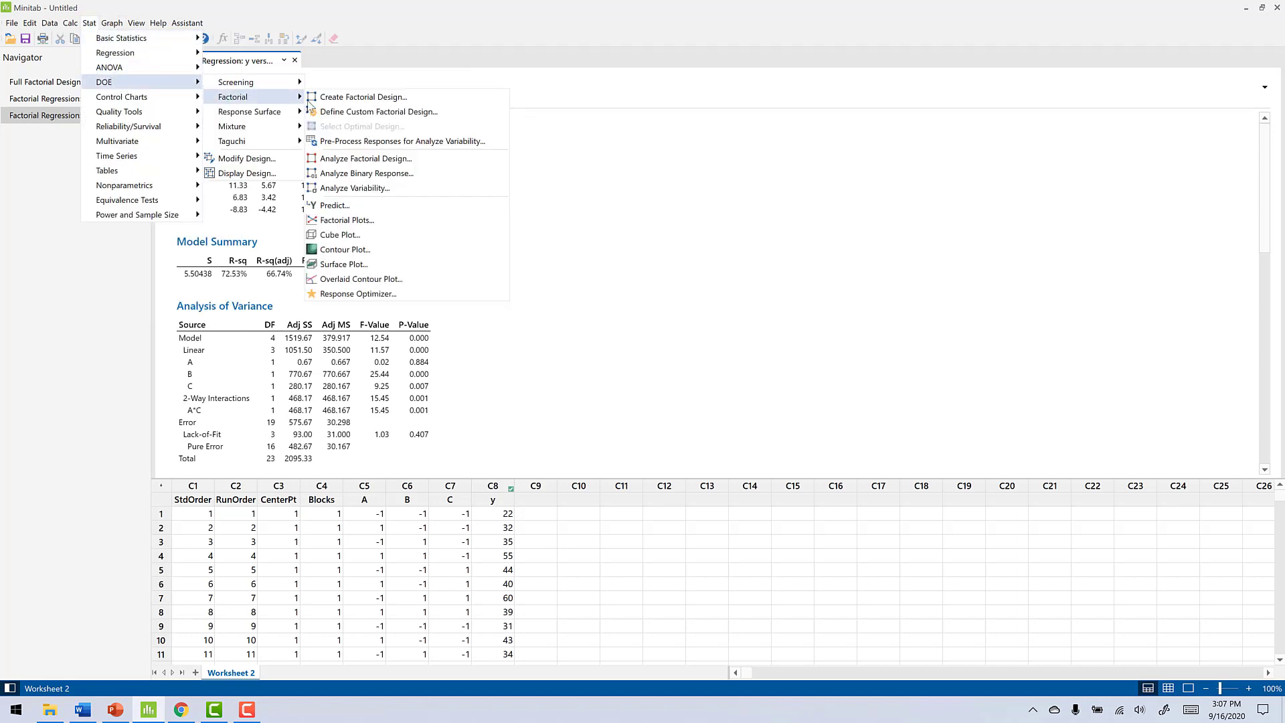
{"action": "left_click", "coordinate": [375, 223]}
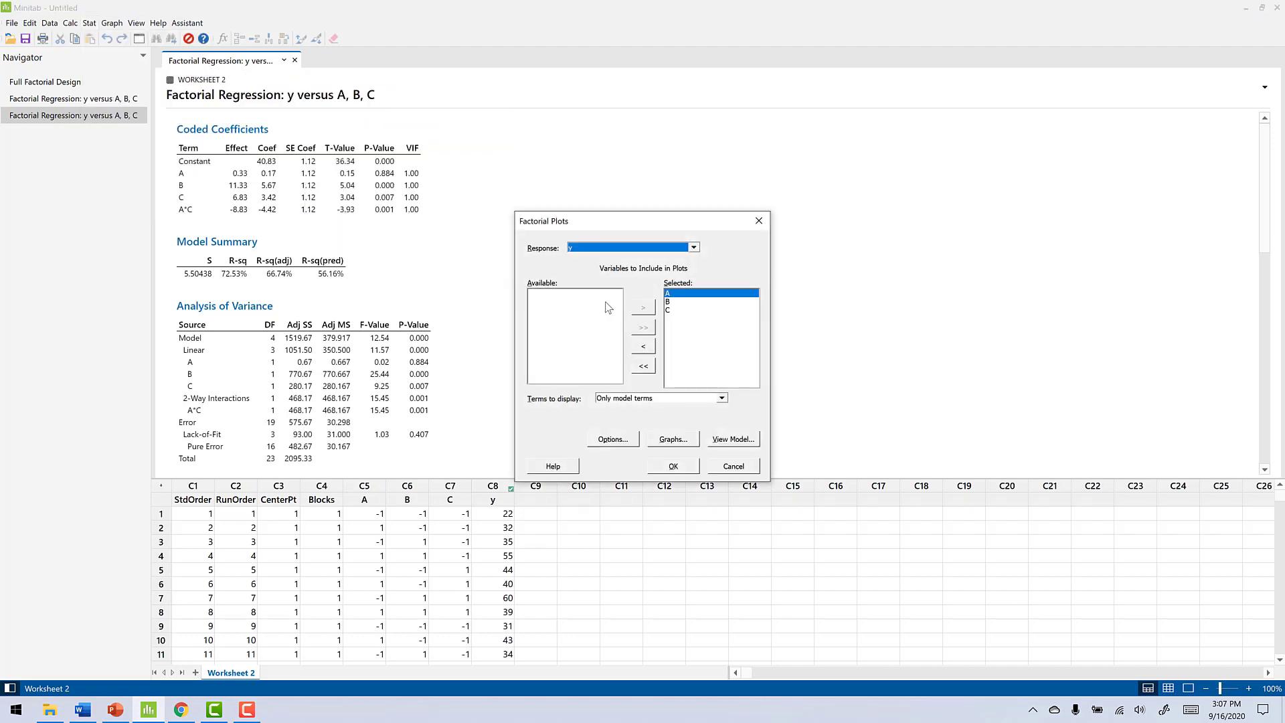
Plot only factors A and C, requesting just the interaction plot of fitted means.
{"action": "left_click", "coordinate": [649, 348]}
{"action": "left_click", "coordinate": [648, 348]}
{"action": "left_click", "coordinate": [649, 348]}
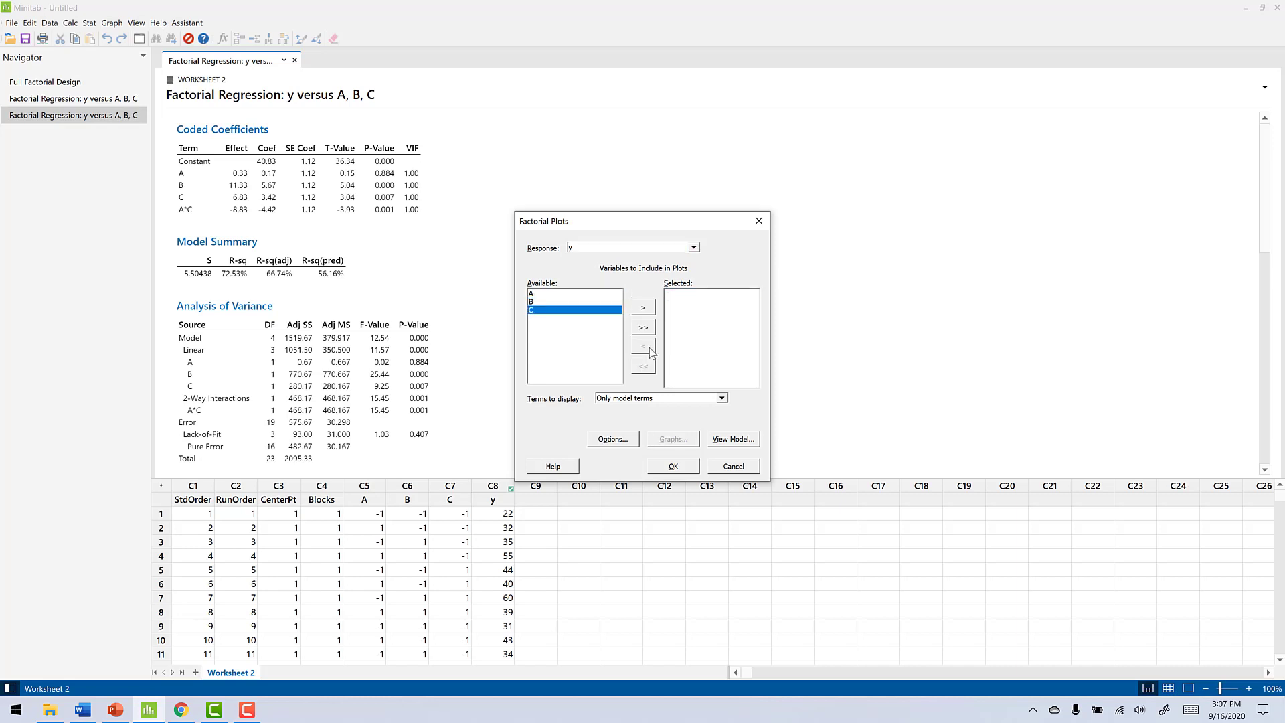
{"action": "left_click", "coordinate": [559, 294]}
{"action": "left_click", "coordinate": [642, 309]}
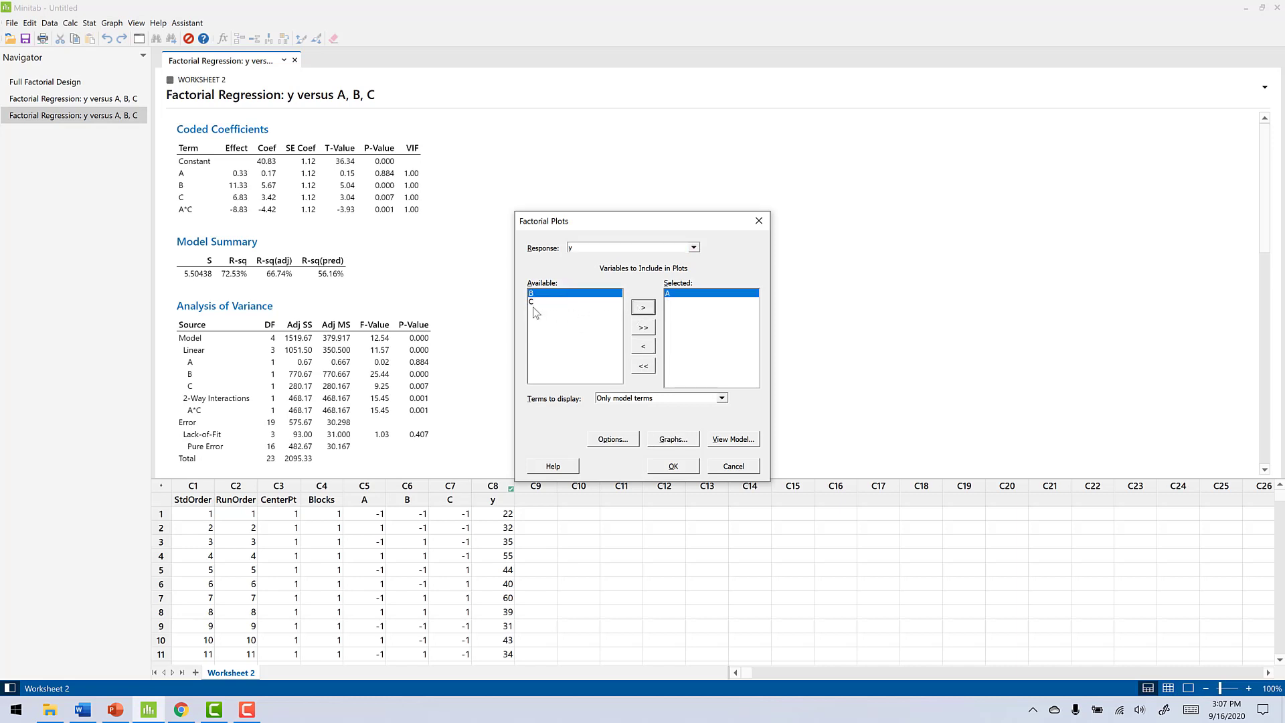
{"action": "left_click", "coordinate": [642, 309]}
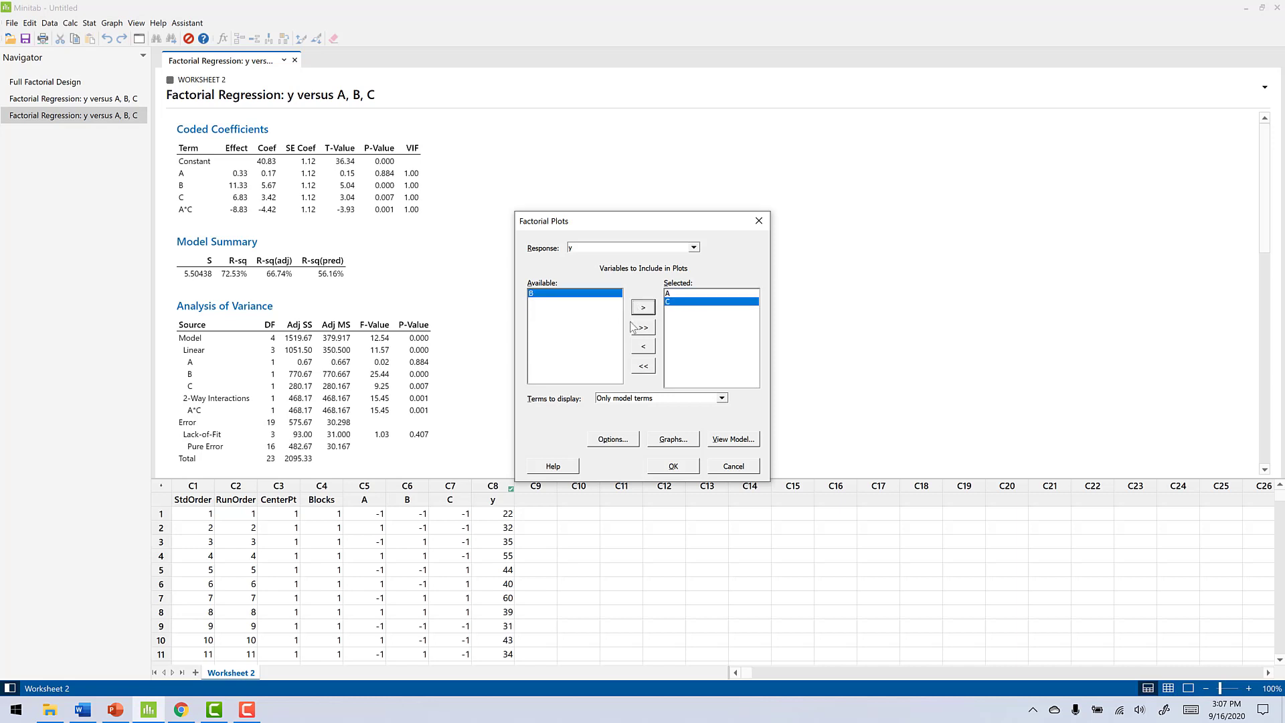
{"action": "left_click", "coordinate": [673, 440]}
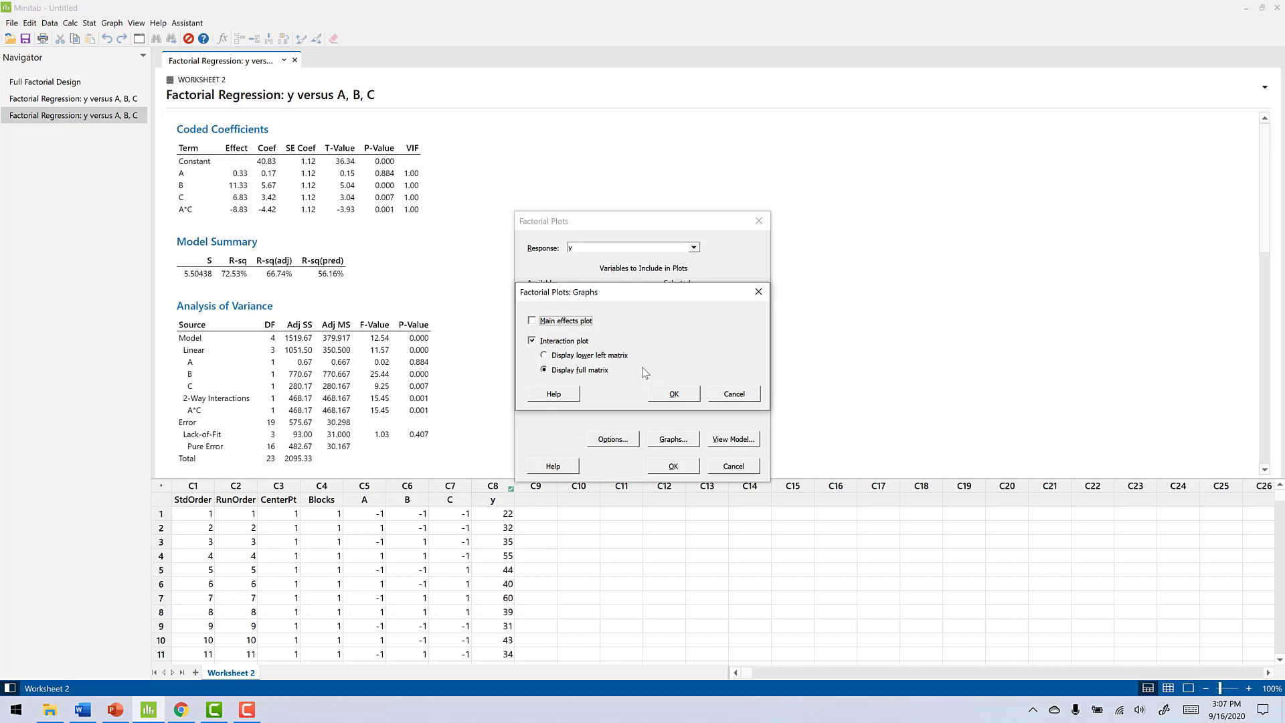
{"action": "left_click", "coordinate": [670, 394]}
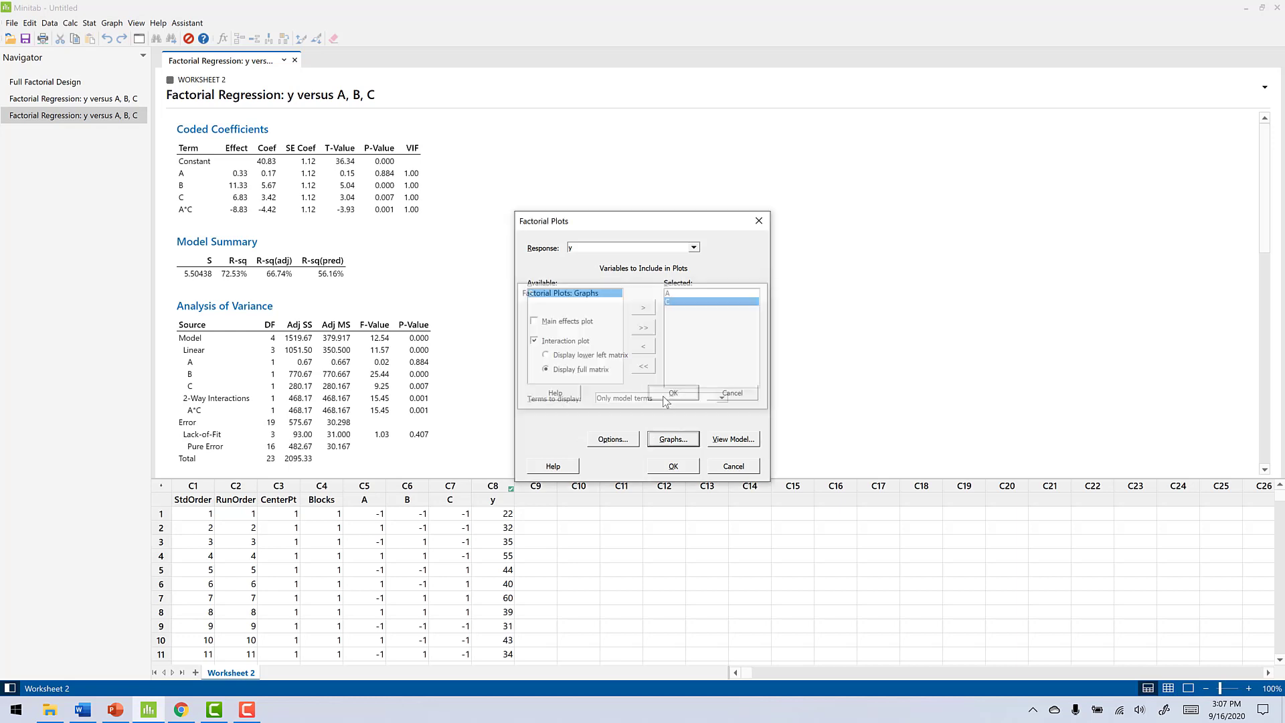
{"action": "left_click", "coordinate": [674, 466]}
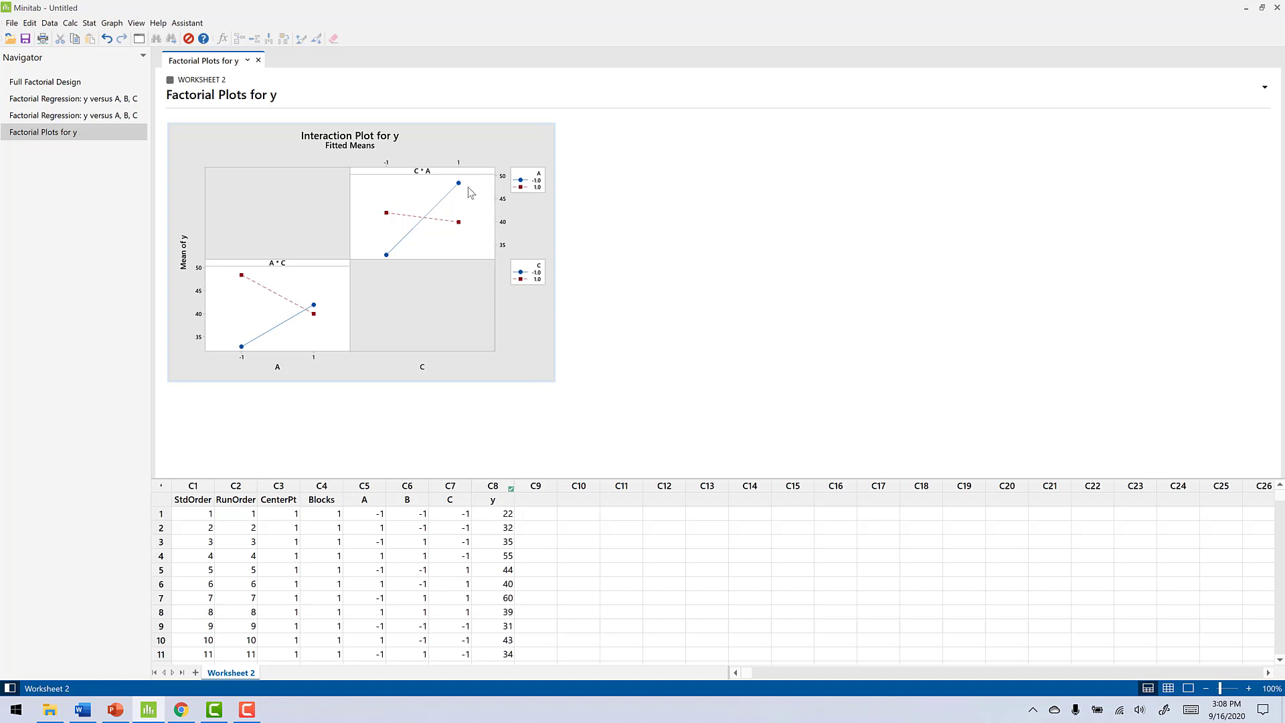
Inspect the A*C and C*A interaction panels, checking the A = -1, C = 1 mean of 48.5.
{"action": "mouse_move", "coordinate": [459, 186]}
{"action": "mouse_move", "coordinate": [241, 276]}
Reopen Factorial Plots from Stat > DOE > Factorial.
{"action": "left_click", "coordinate": [116, 24]}
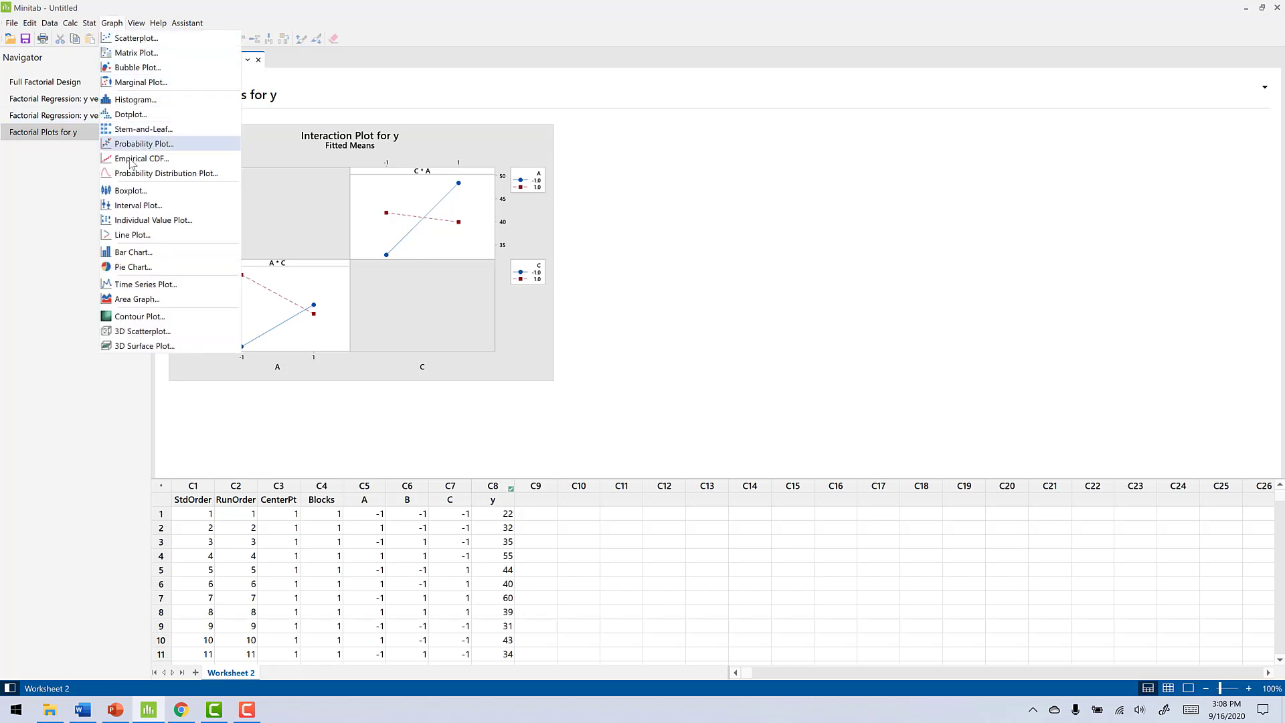
{"action": "left_click", "coordinate": [88, 24]}
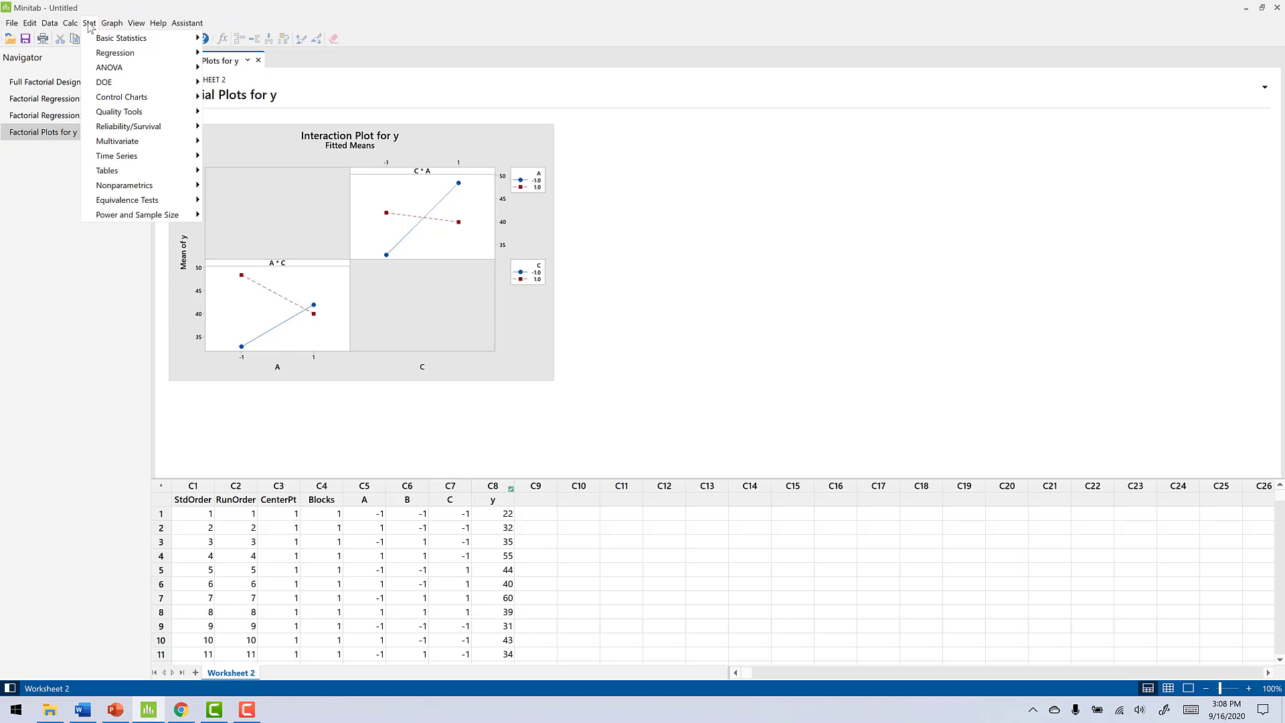
{"action": "mouse_move", "coordinate": [109, 84]}
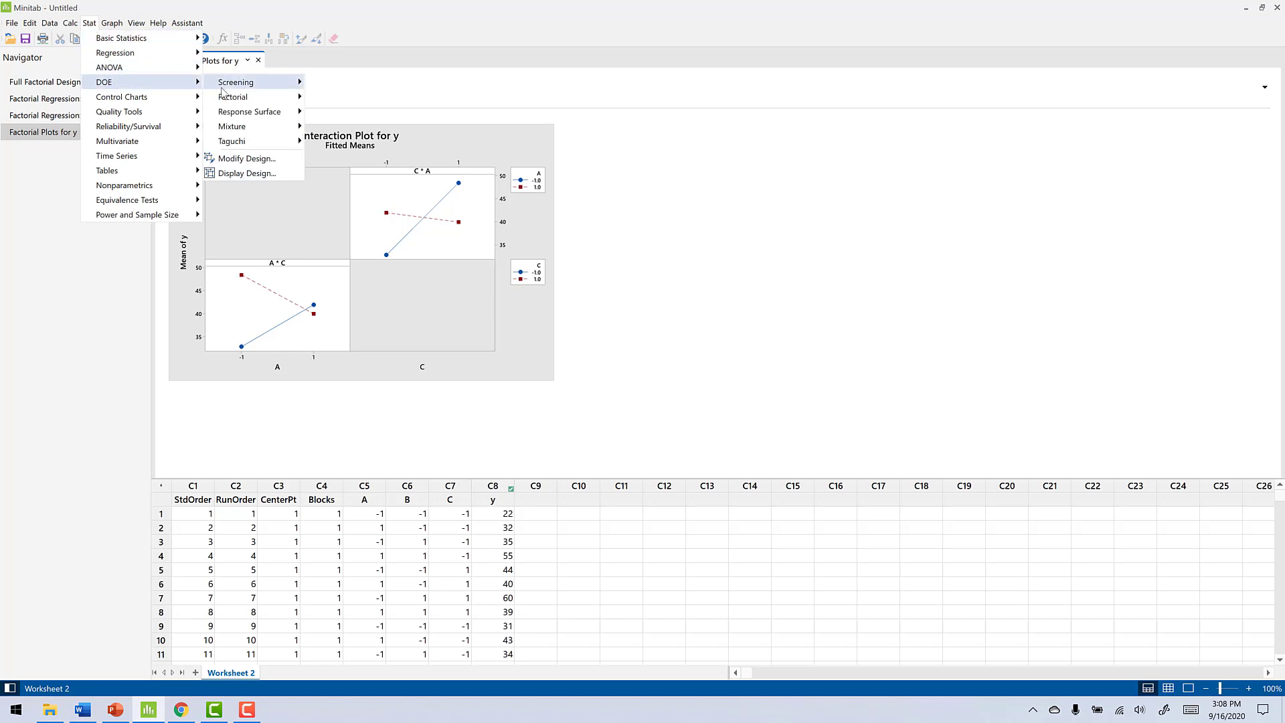
{"action": "mouse_move", "coordinate": [255, 99]}
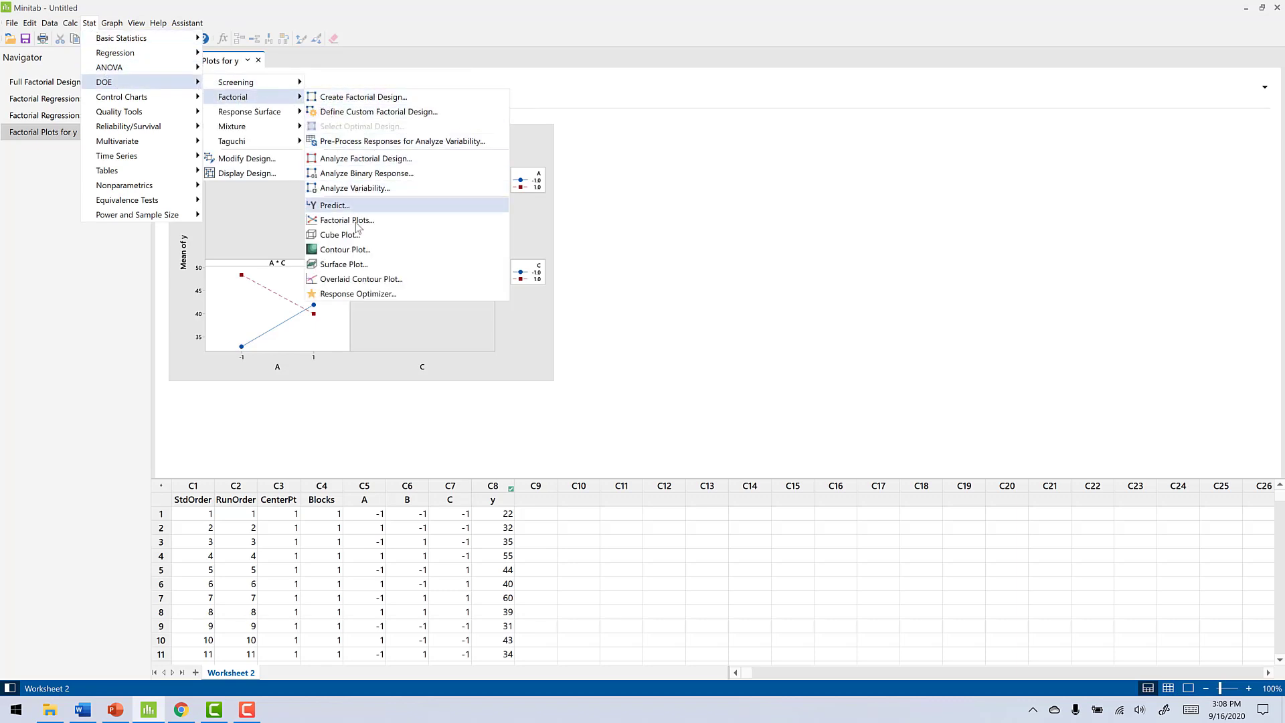
{"action": "left_click", "coordinate": [364, 221]}
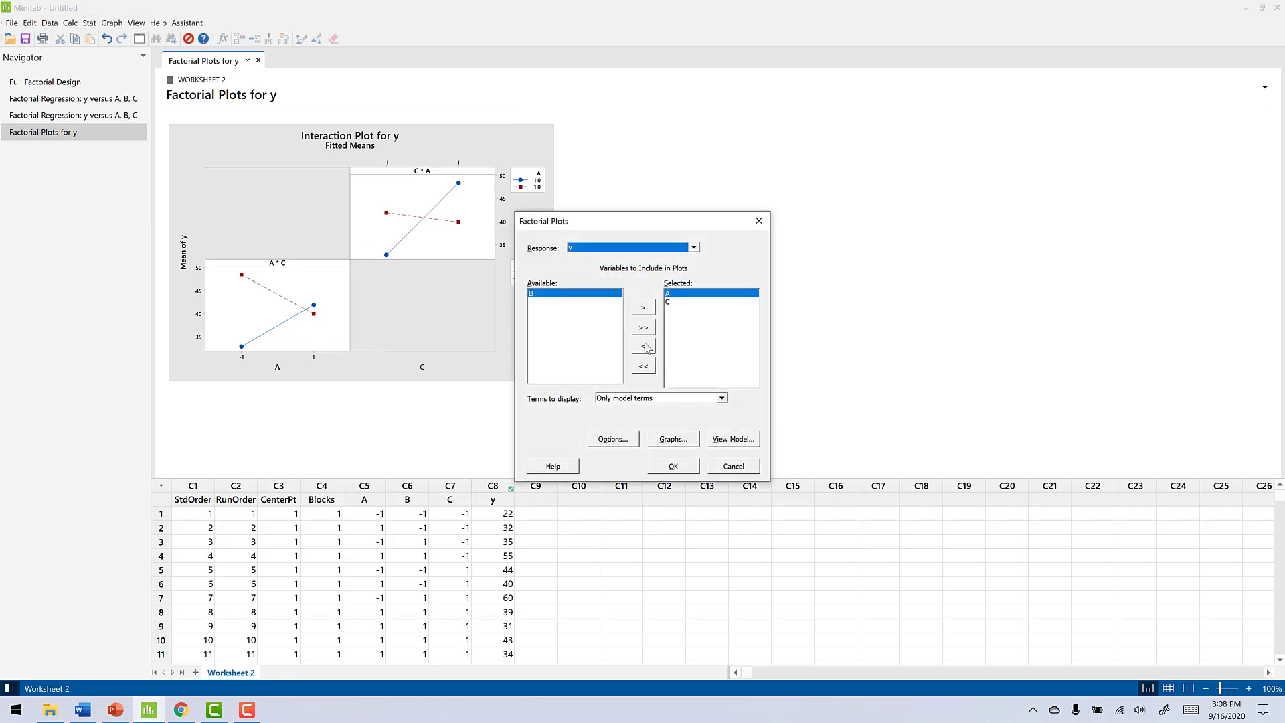
Replace A and C with factor B and generate its main effects plot for y.
{"action": "left_click", "coordinate": [643, 366]}
{"action": "left_click", "coordinate": [542, 303]}
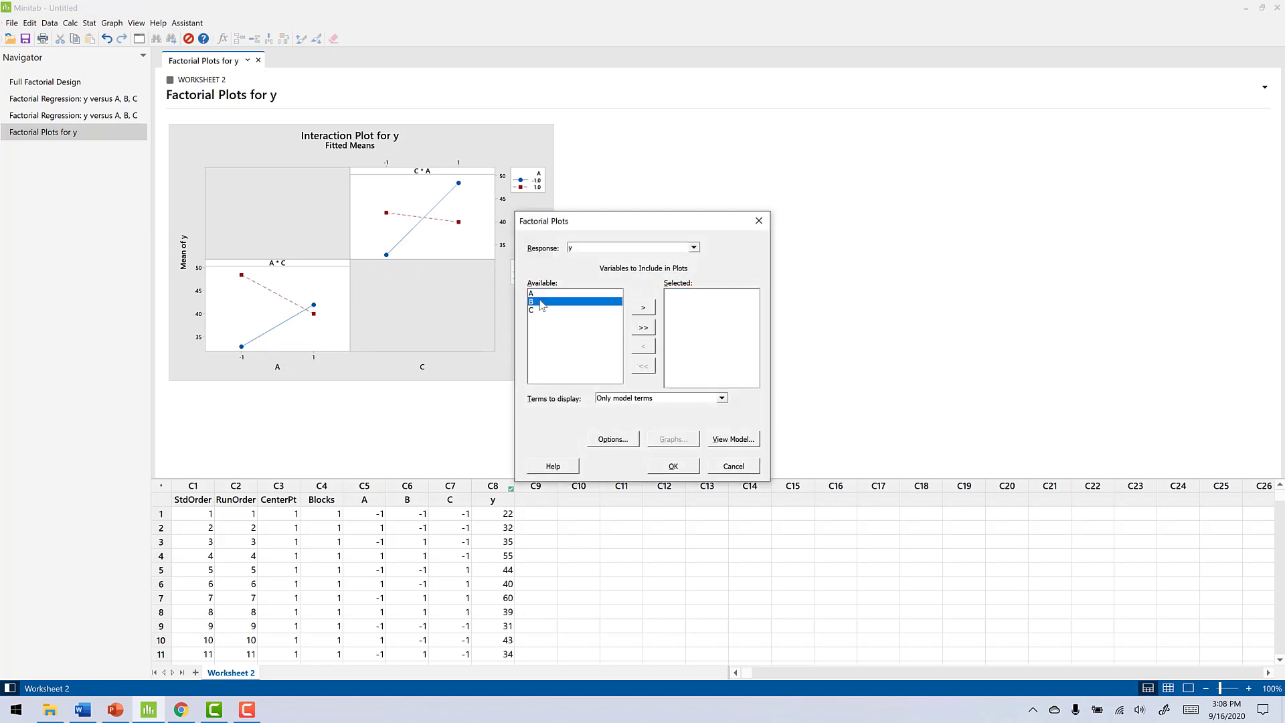
{"action": "left_click", "coordinate": [643, 308]}
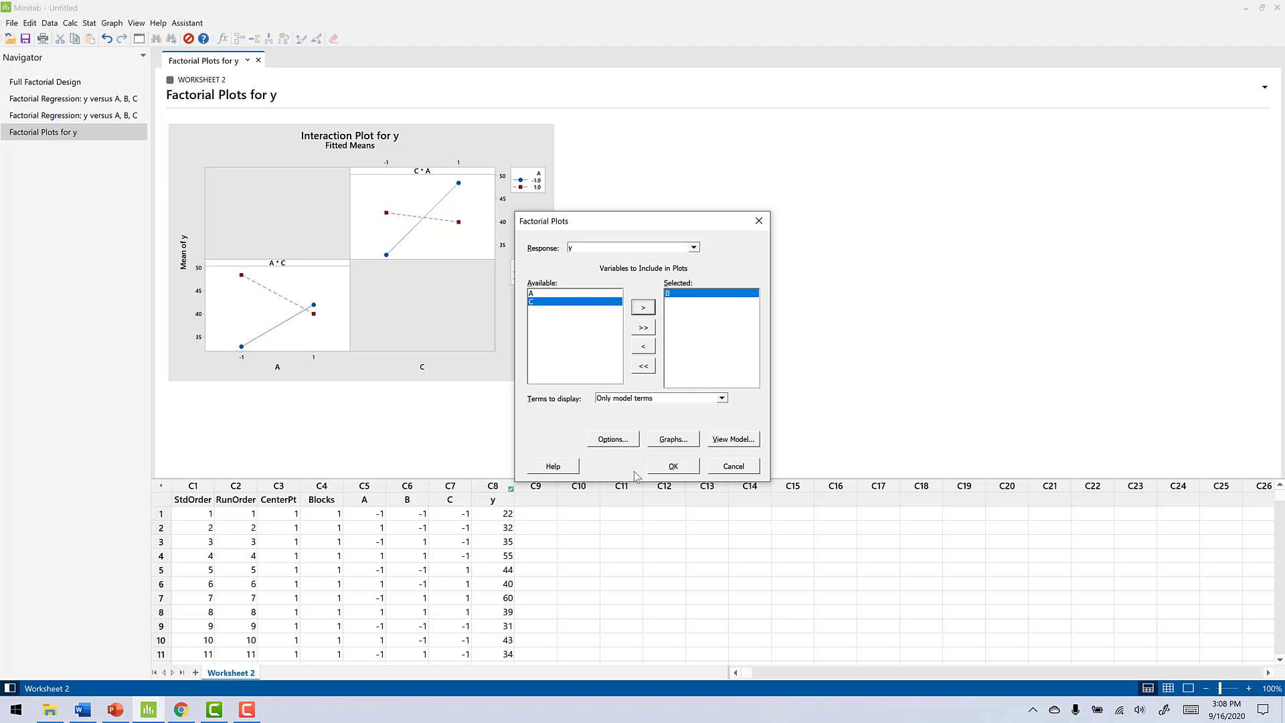
{"action": "left_click", "coordinate": [672, 439]}
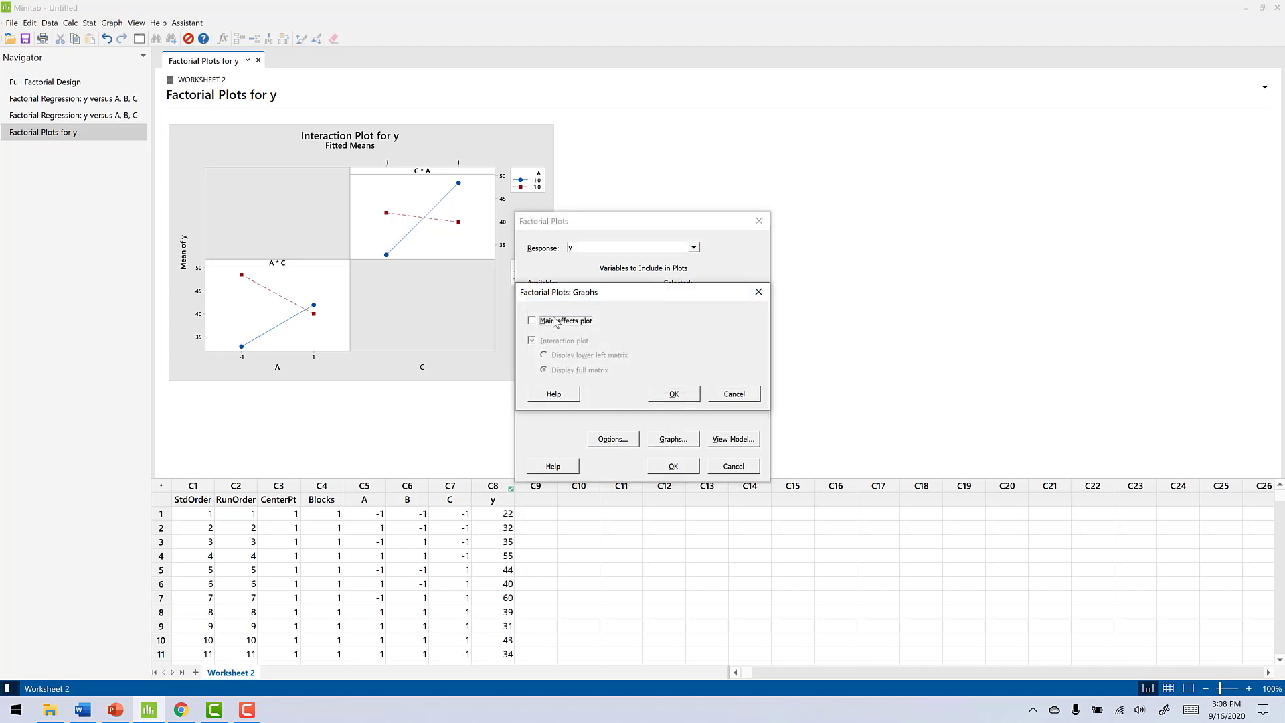
{"action": "left_click", "coordinate": [556, 323]}
{"action": "left_click", "coordinate": [671, 393]}
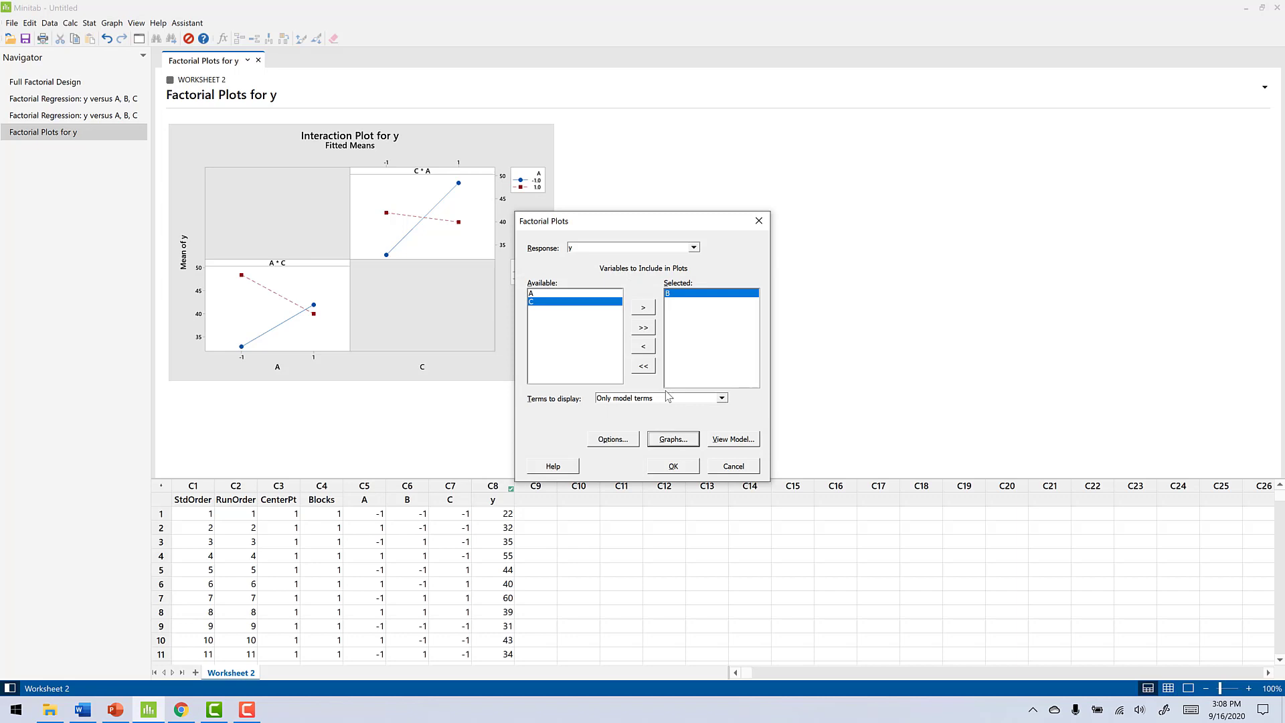
{"action": "left_click", "coordinate": [673, 466]}
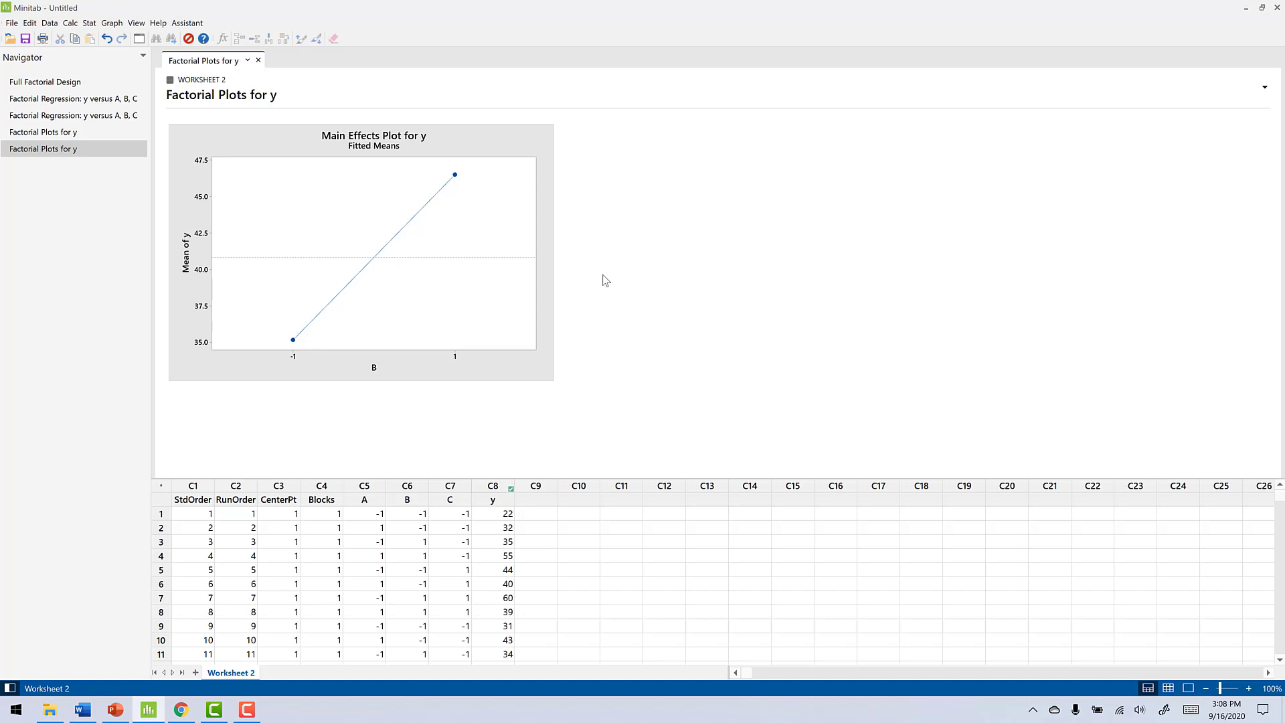
Return to the first Factorial Plots for y output showing the A and C interaction plot.
{"action": "left_click", "coordinate": [57, 133]}
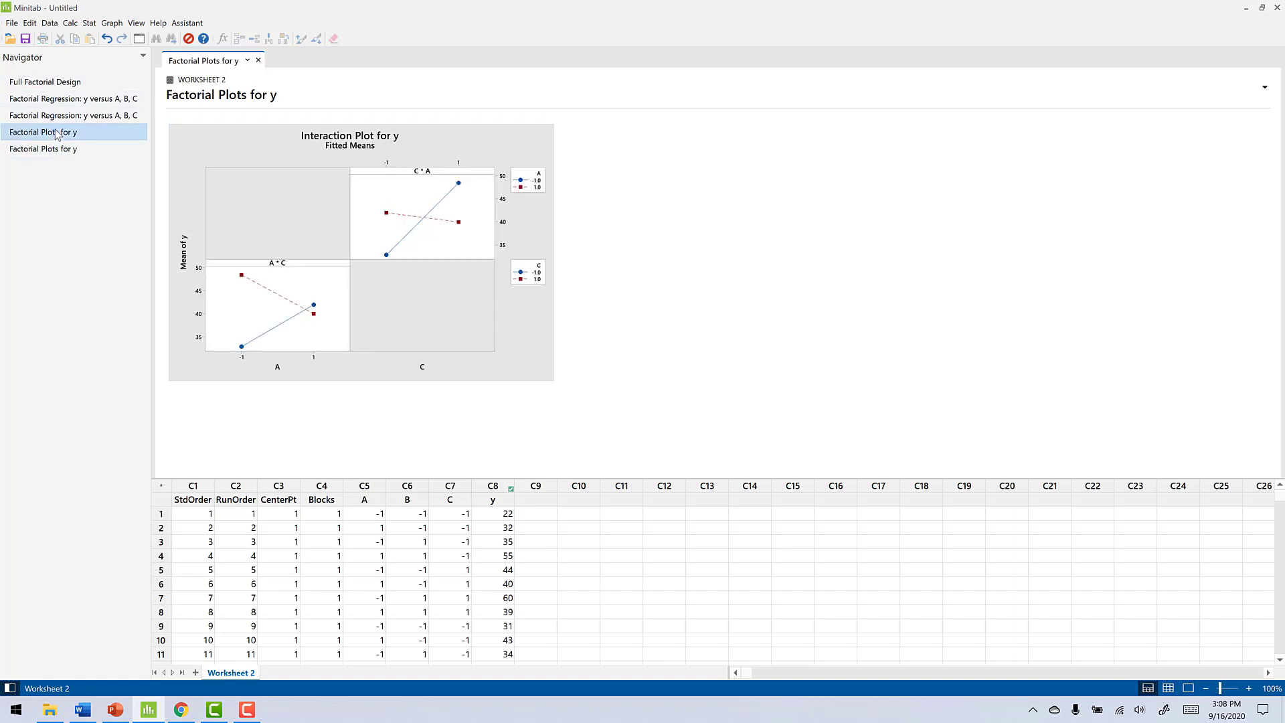